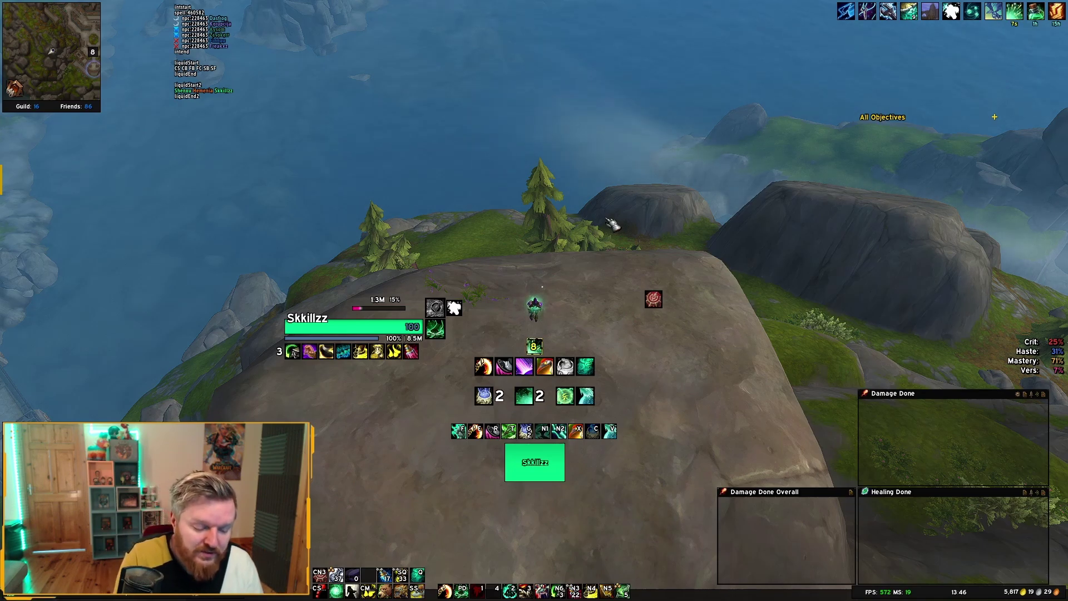
Open Method Raid Tools with the F1 keybind, landing on the Reminder module
key("F1")
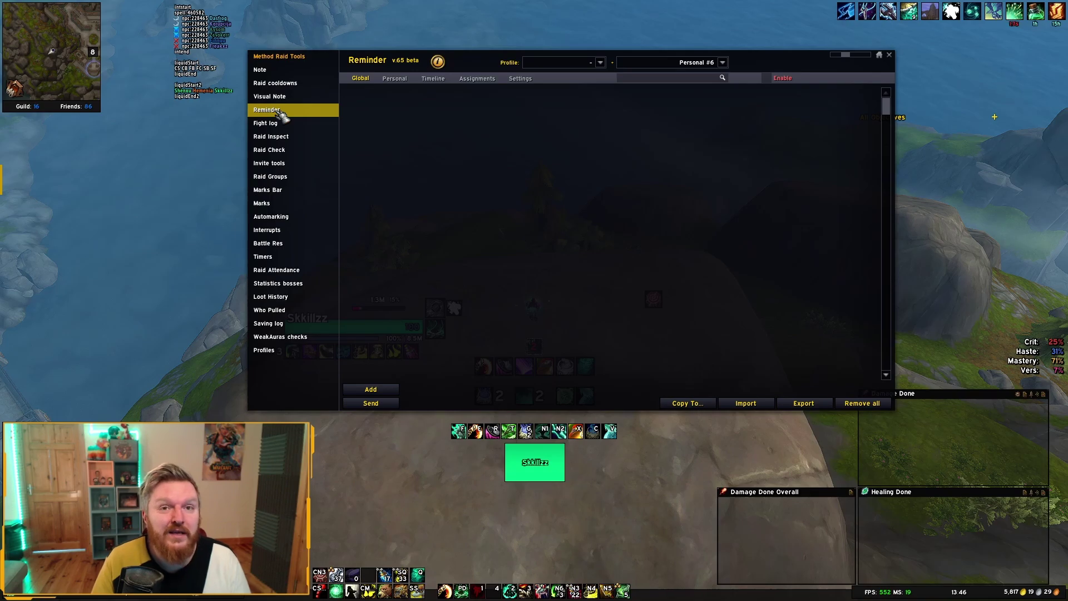
Switch Method Raid Tools from Reminder to the Note module
left_click(262, 69)
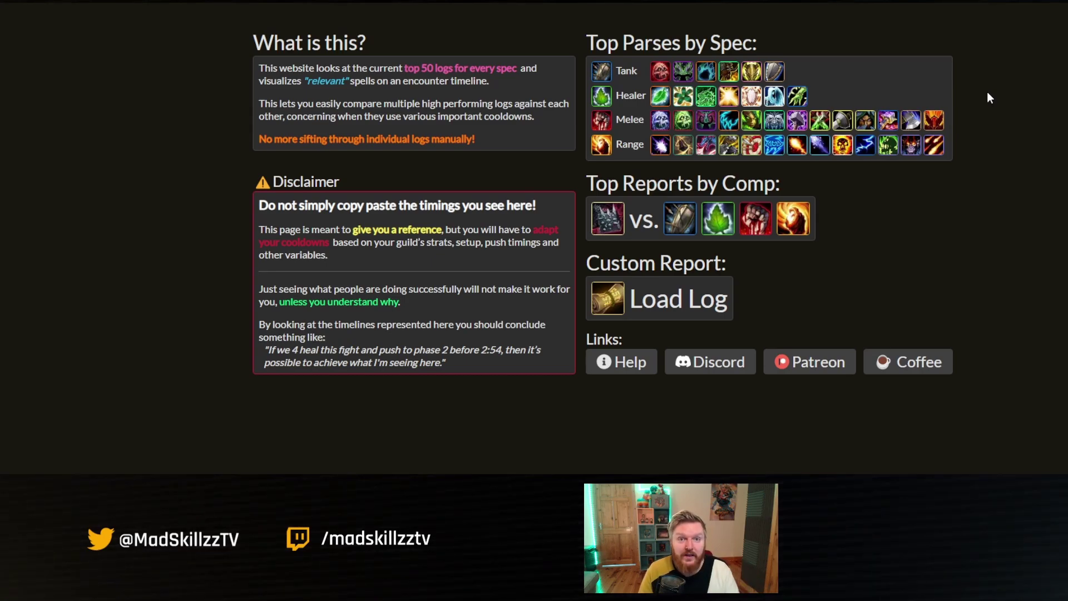
Open Lorrgs' Mistweaver Monk top parses for One-Armed Bandit and hide Touch of Death casts
left_click(705, 99)
mouse_move(987, 25)
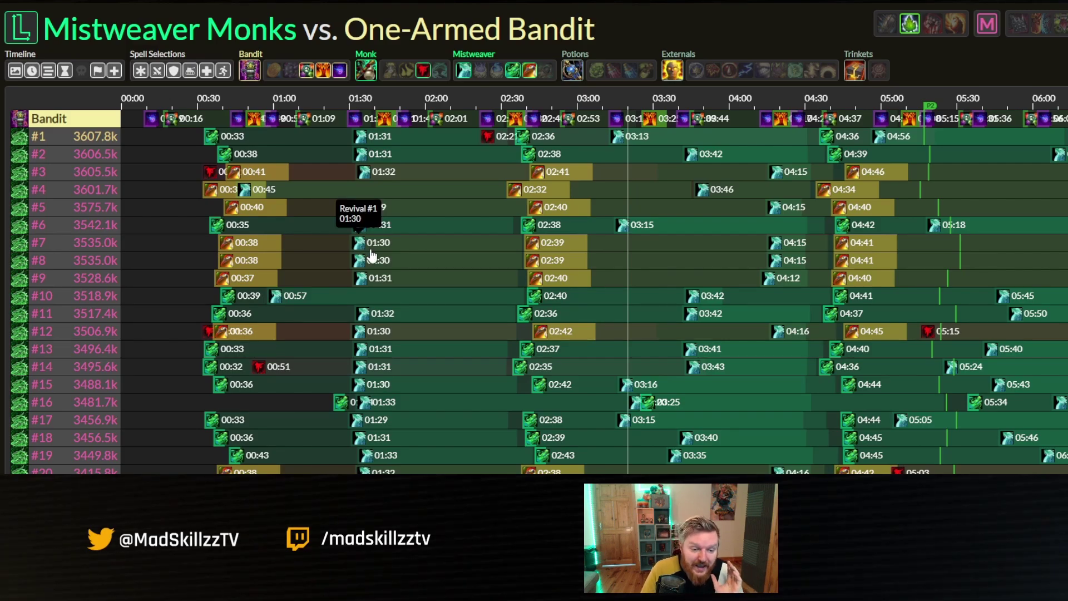
left_click(423, 74)
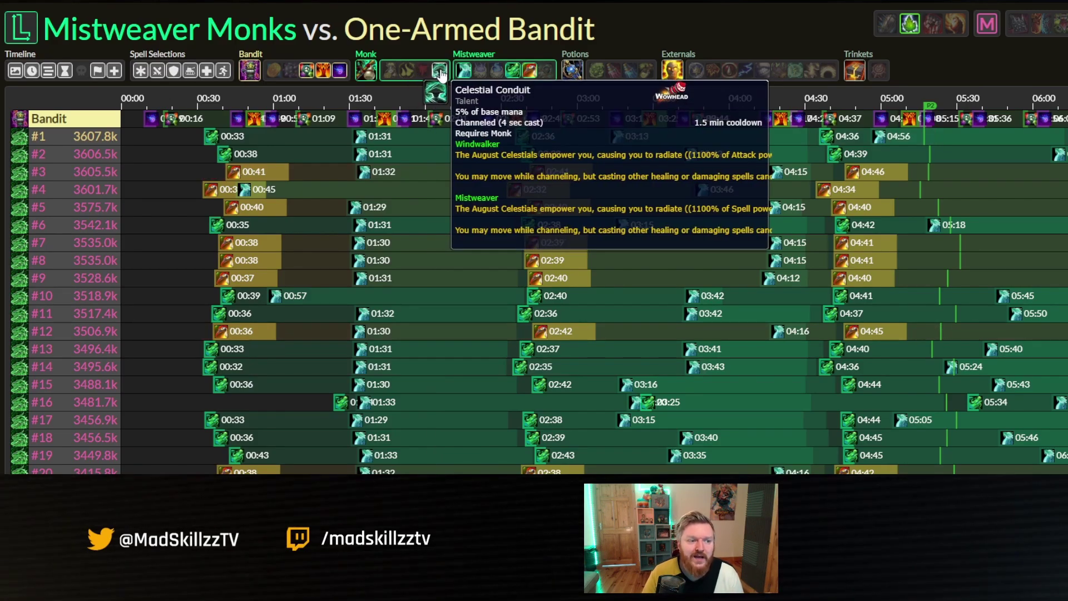
Show Celestial Conduit, keep Diffuse Magic and Fortifying Brew hidden, and export row #11 as ERT note
left_click(440, 74)
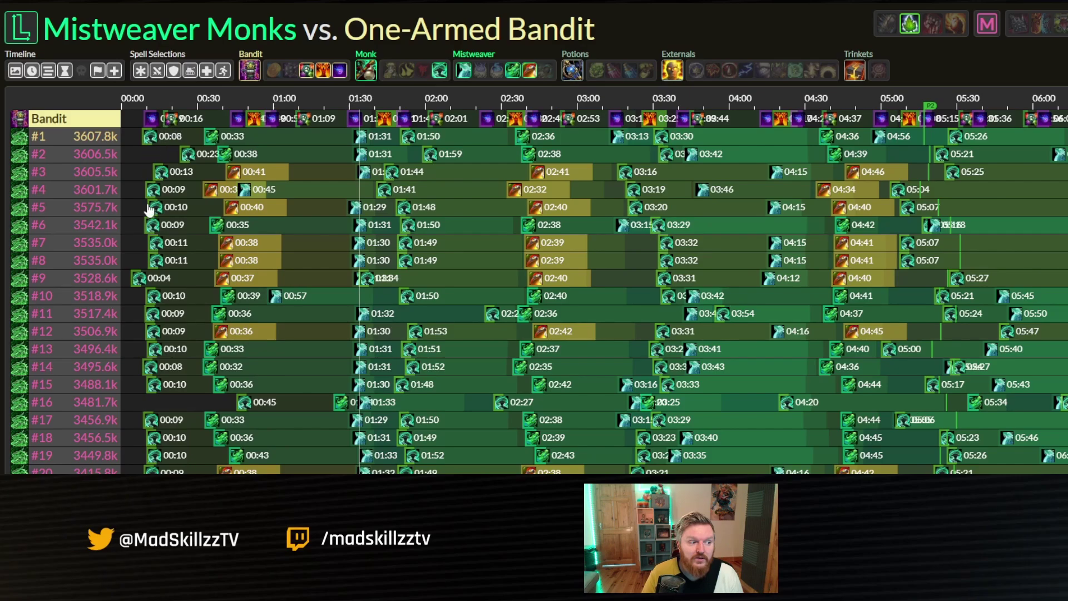
mouse_move(419, 211)
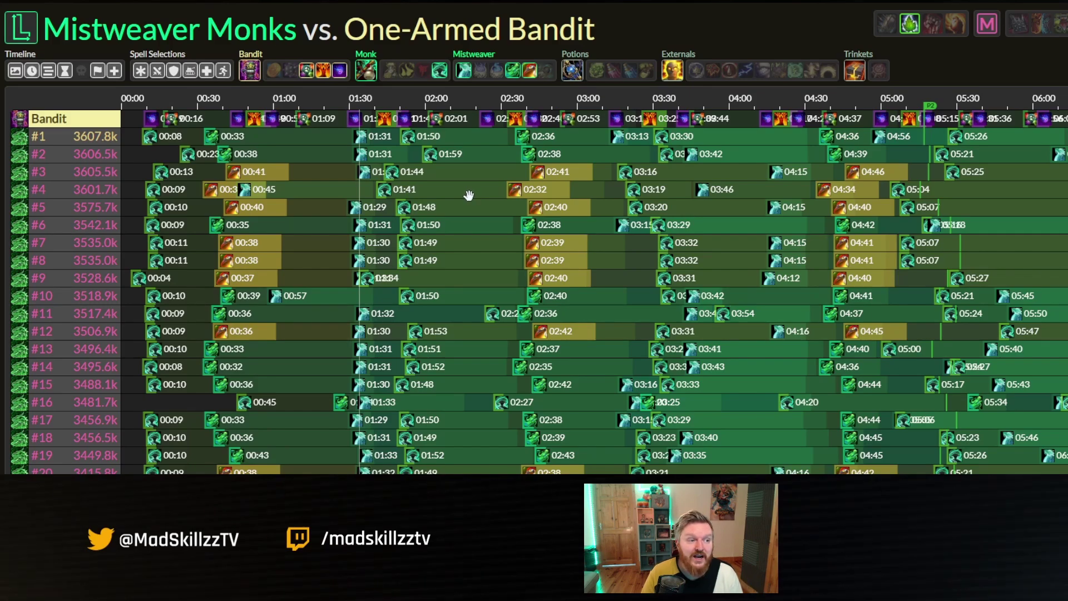
left_click(407, 75)
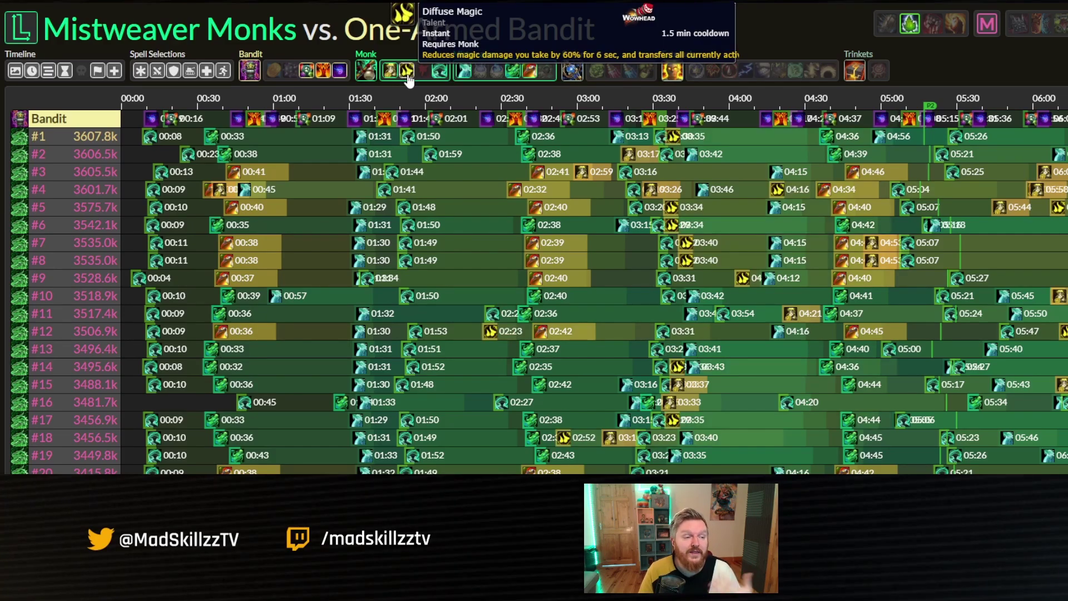
left_click(407, 78)
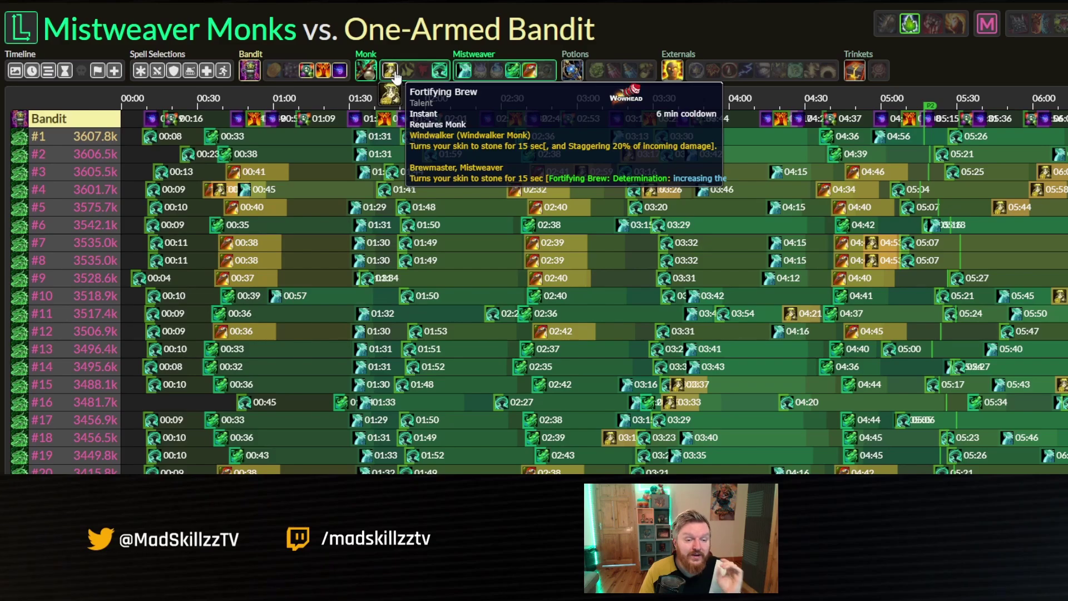
left_click(393, 73)
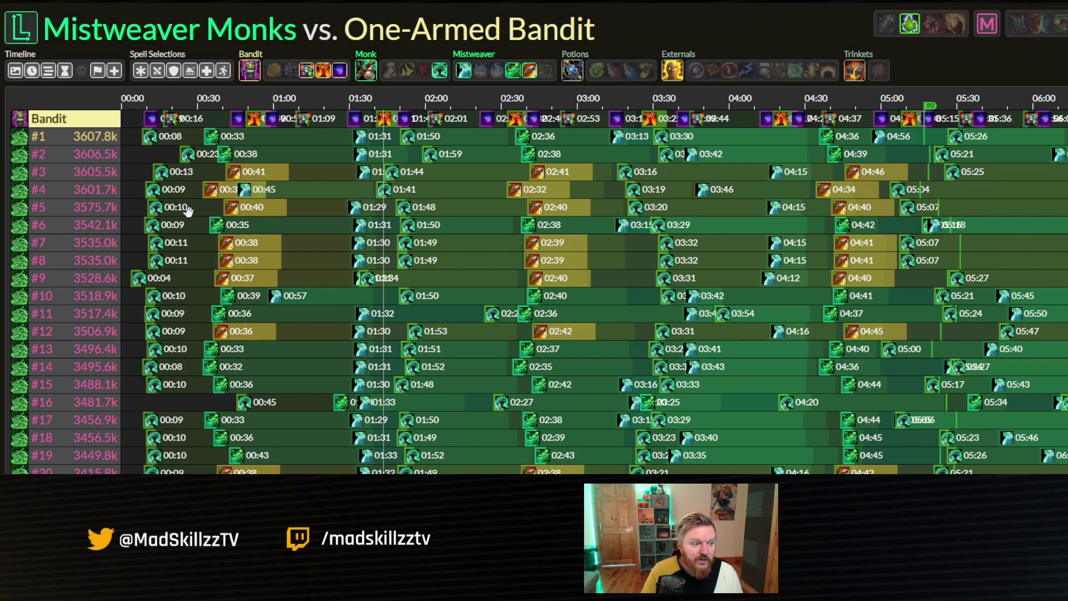
mouse_move(109, 314)
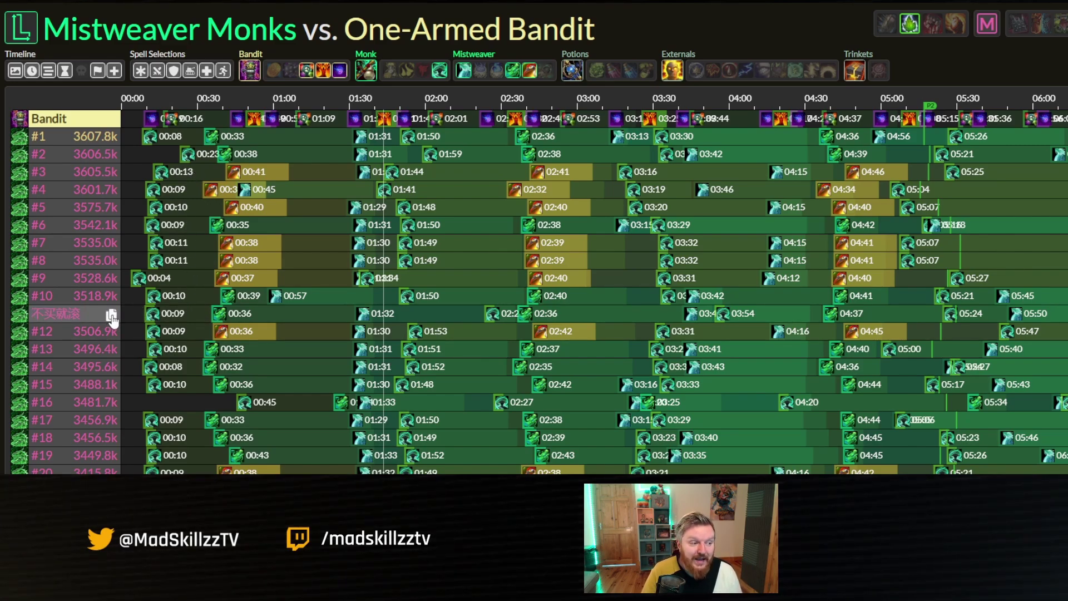
left_click(111, 316)
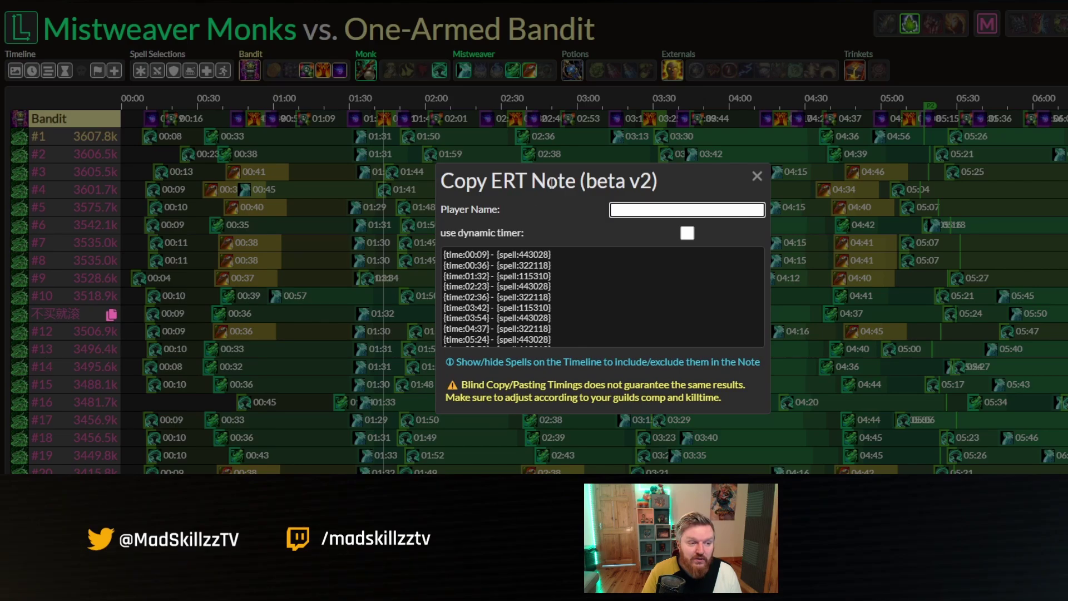
Enter the character name as Player Name and copy row #11's ERT note text
type("Skkillzz")
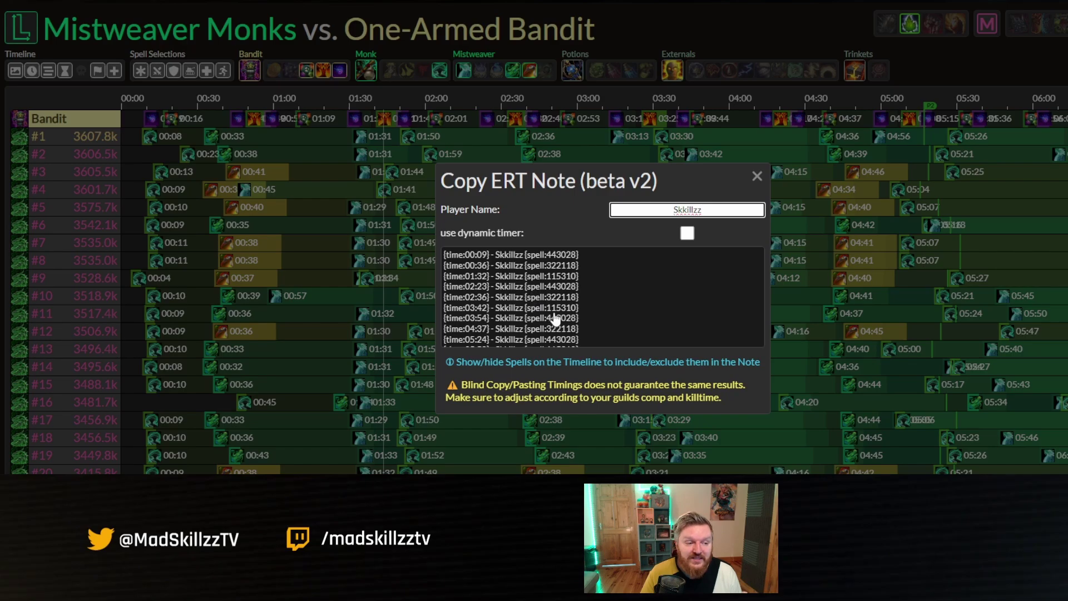
left_click(545, 300)
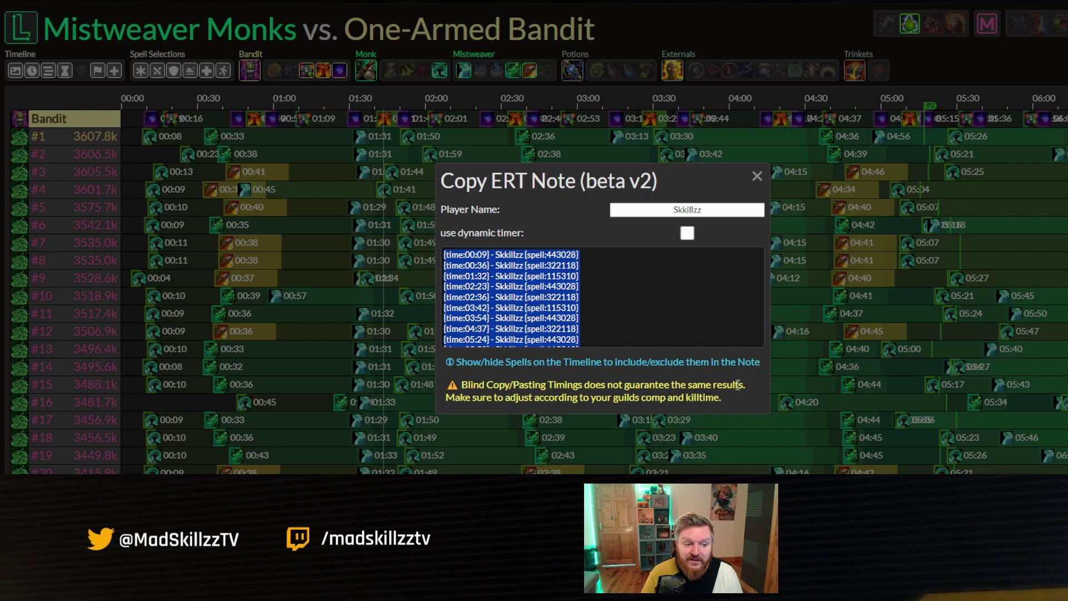
left_click_drag(469, 382, 725, 399)
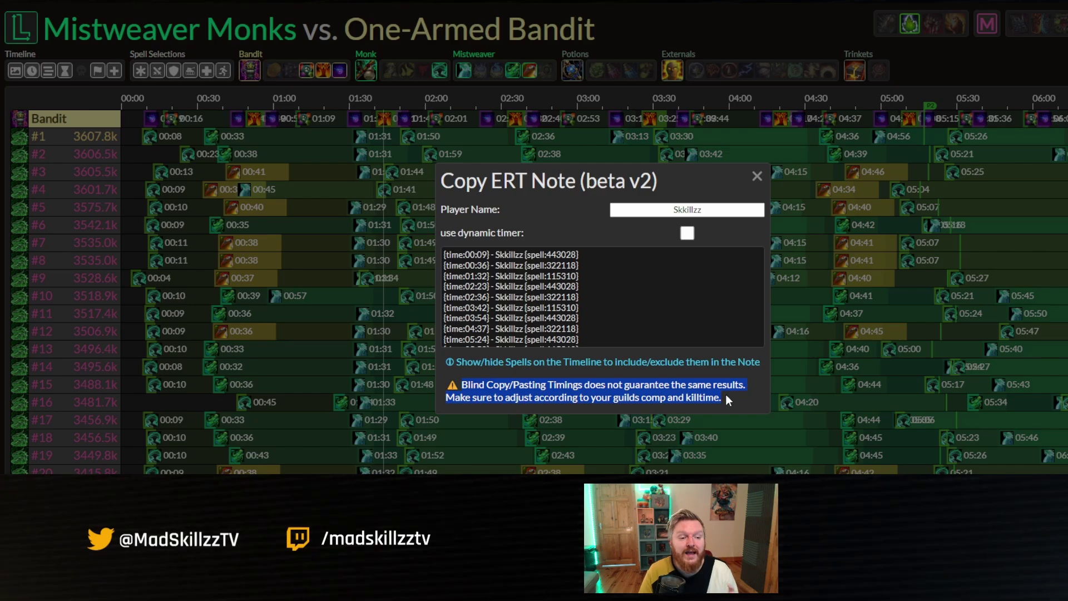
left_click(726, 394)
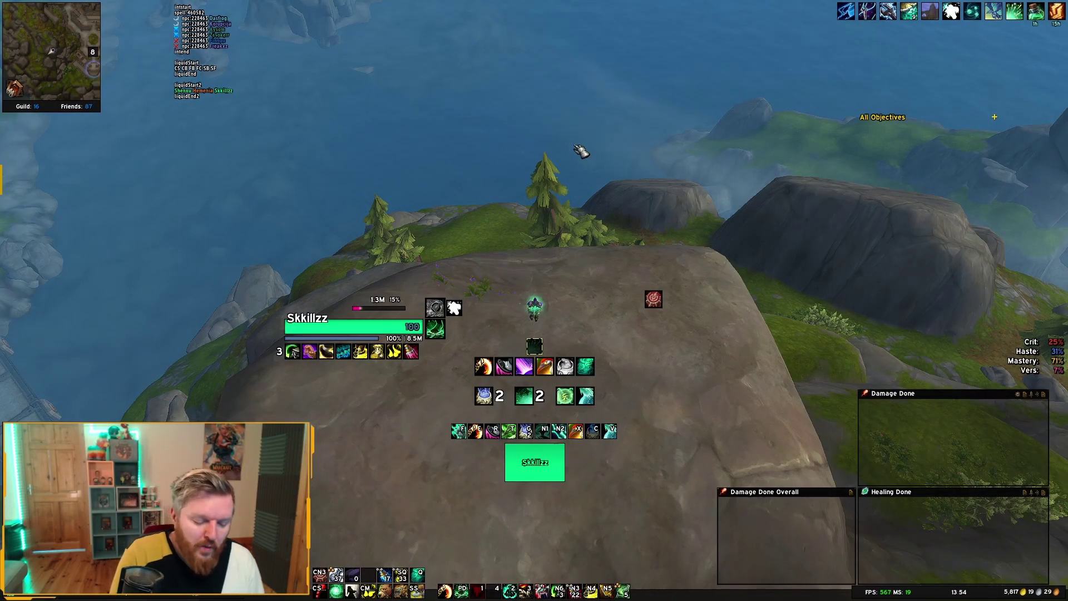
key("n")
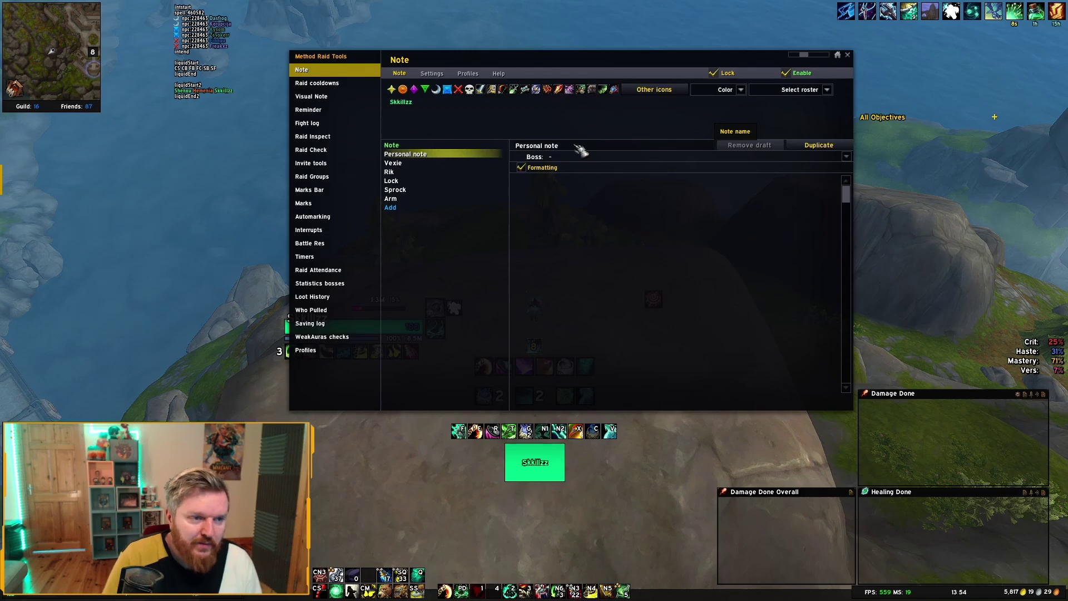
Review the main raid note in the Note module, then switch to the empty Personal note
left_click(438, 145)
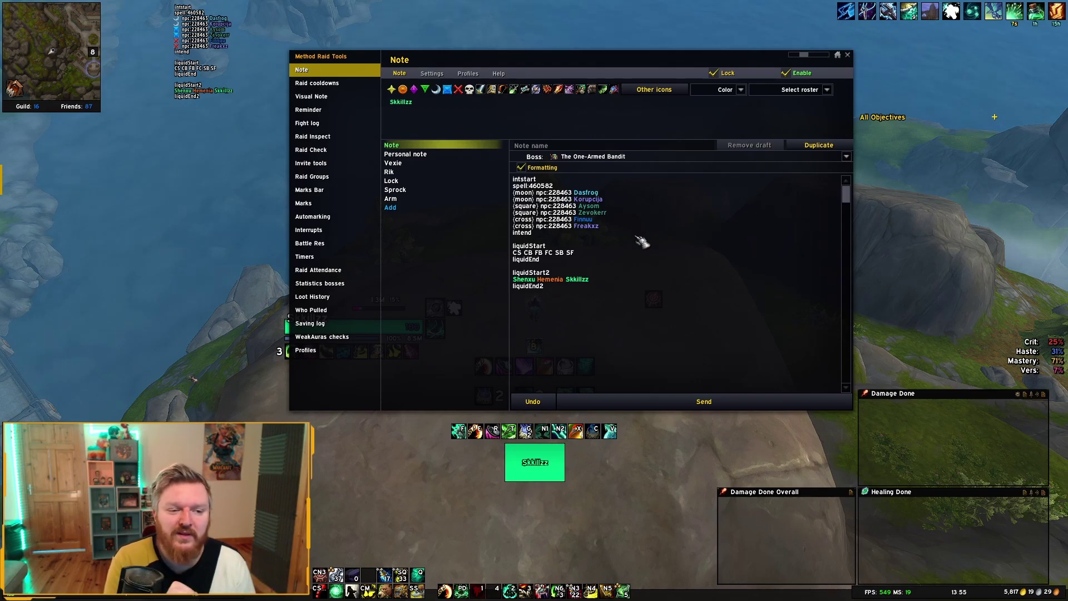
left_click(431, 155)
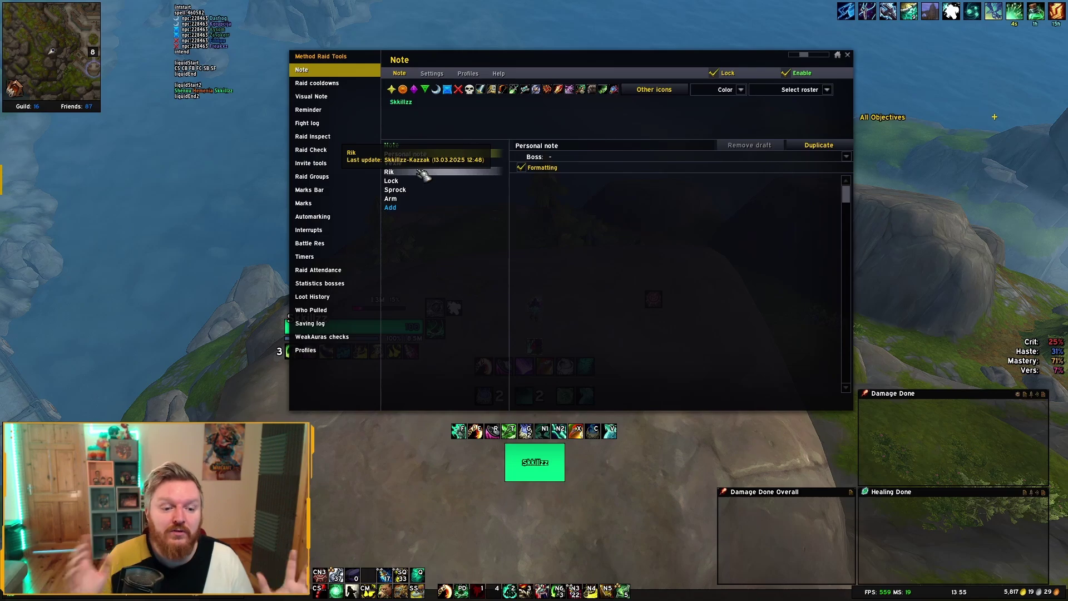
left_click(419, 207)
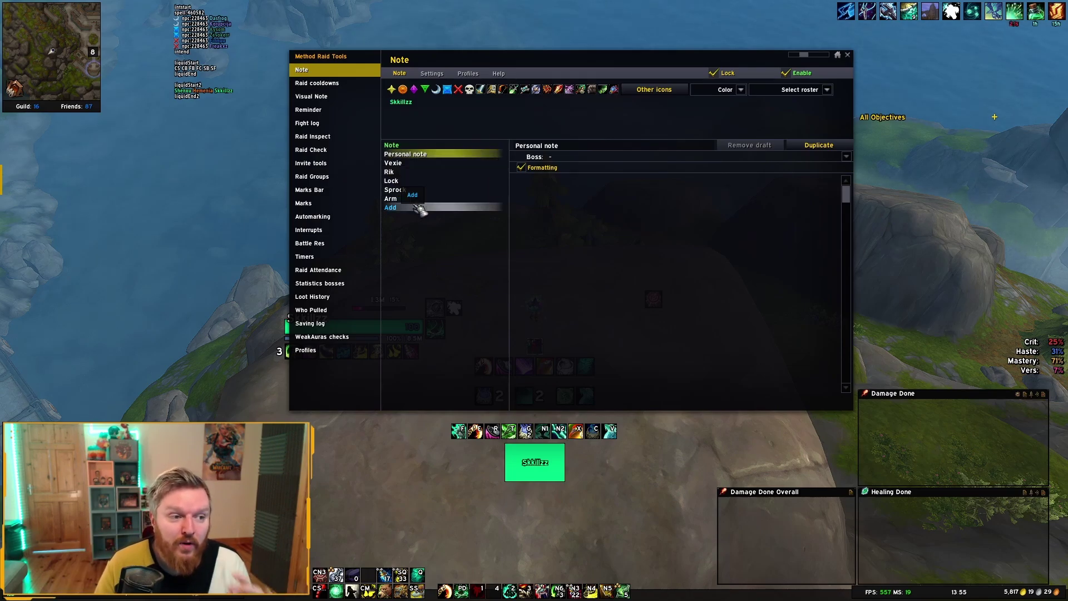
Assign the new note to The One-Armed Bandit and paste the copied cooldown timings
left_click(420, 209)
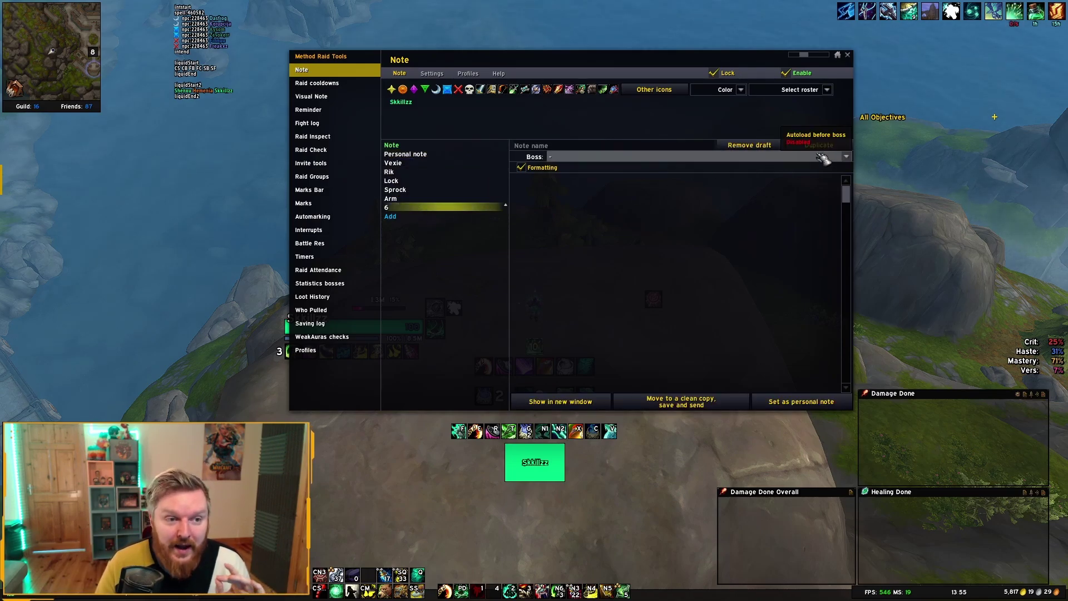
left_click(846, 157)
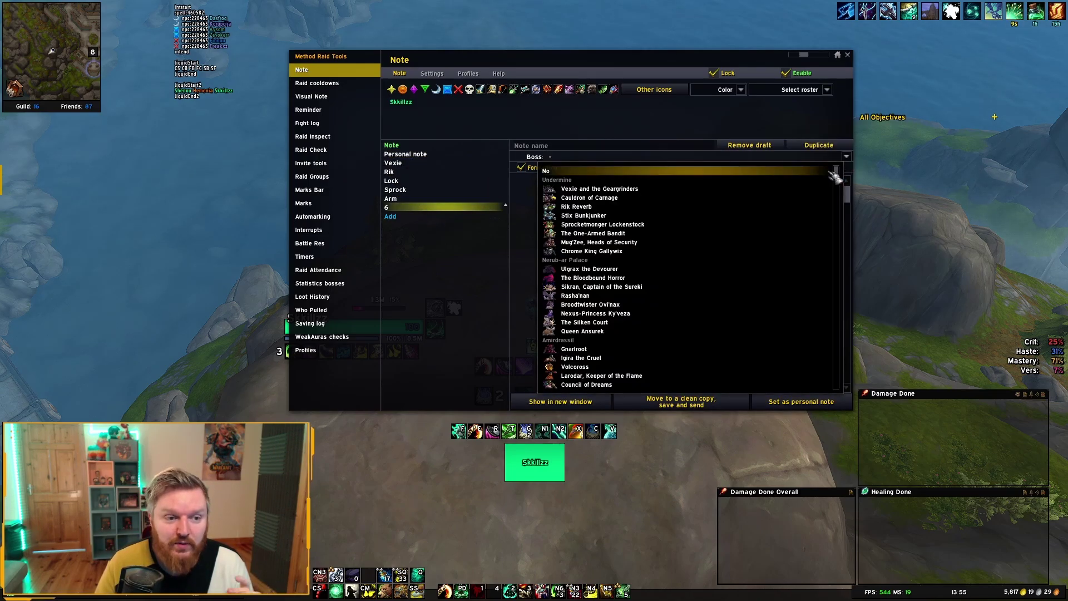
left_click(606, 233)
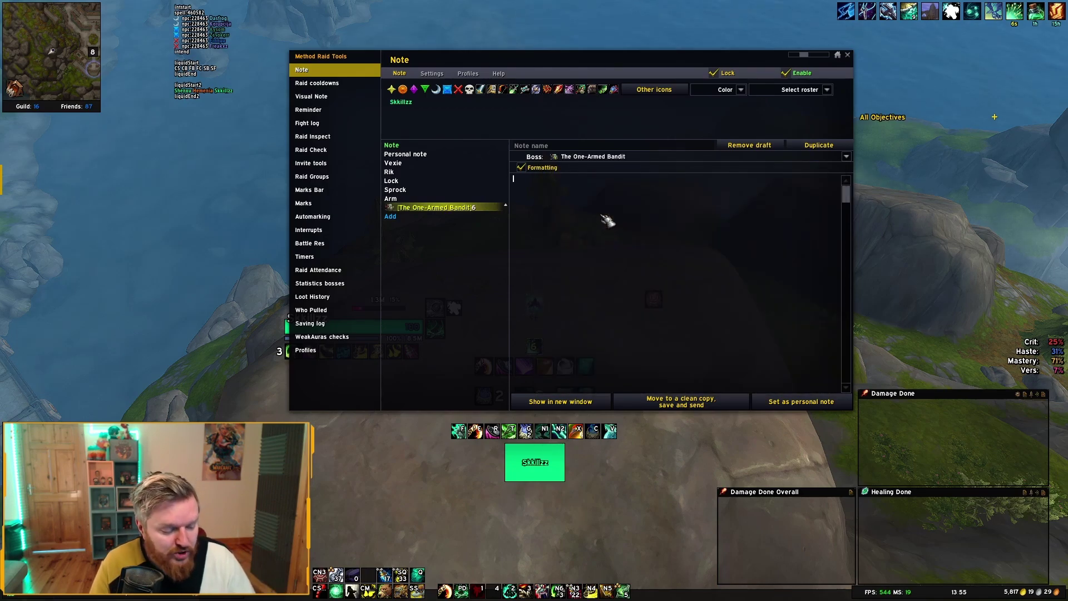
key("ctrl+v")
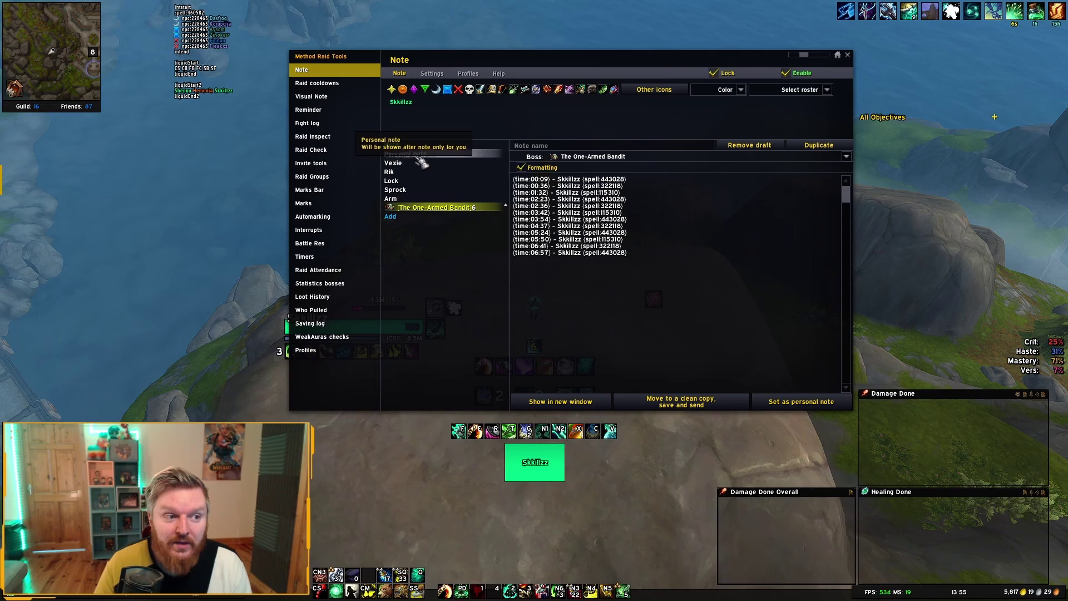
Make the One-Armed Bandit note the personal note, reselect it, and go to Note settings
left_click(793, 408)
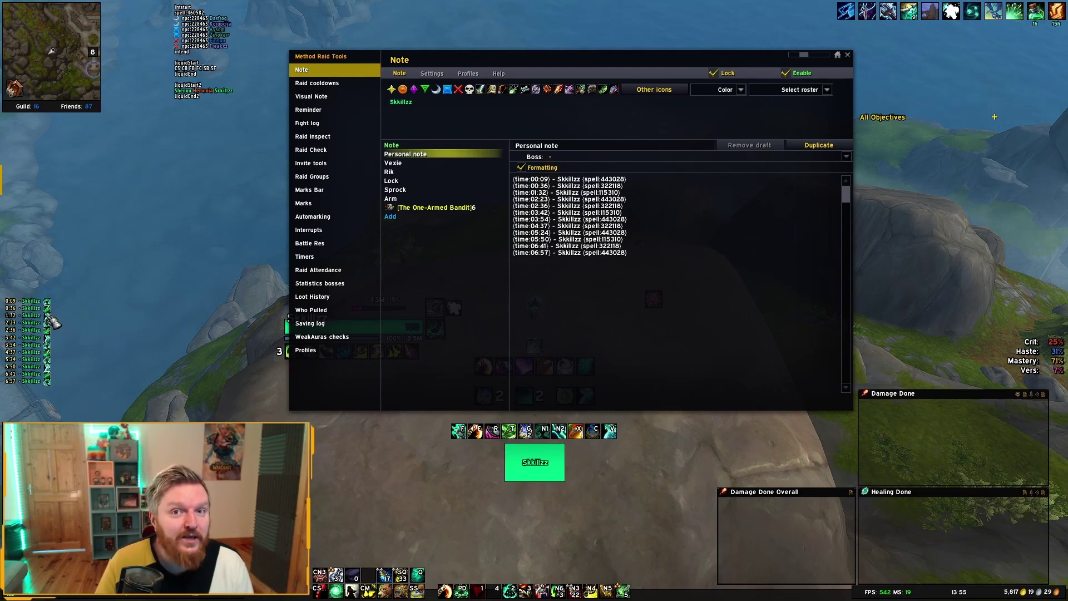
left_click(434, 210)
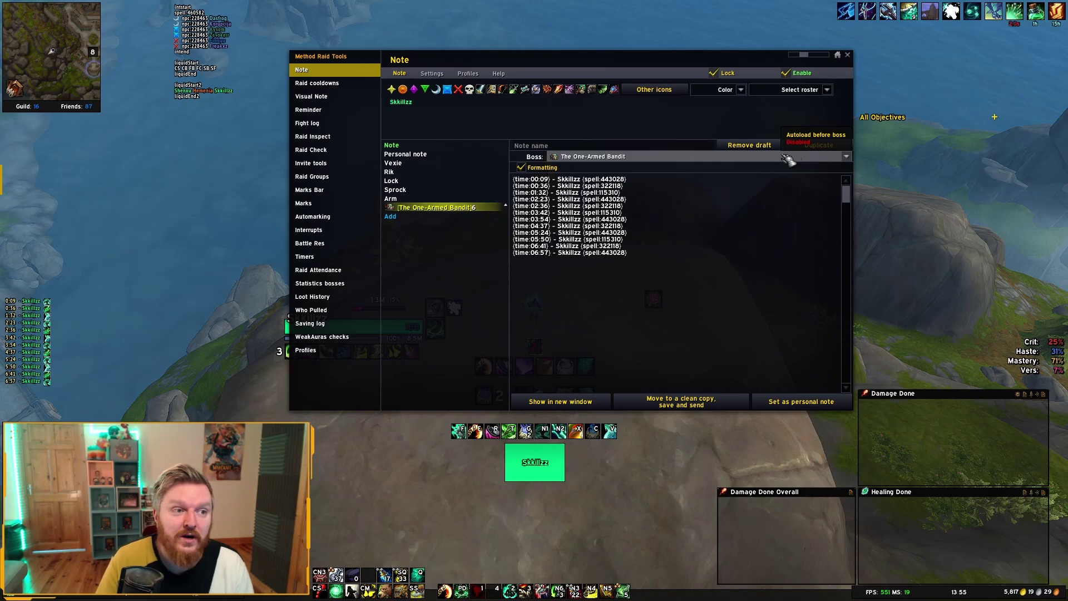
left_click(432, 73)
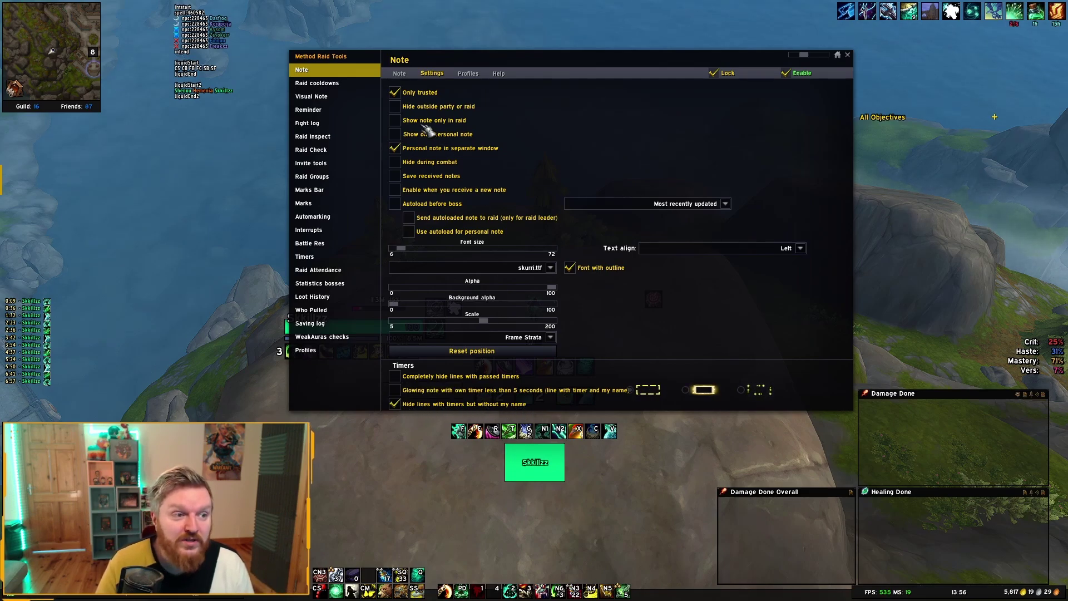
Enable Hide outside party or raid, Autoload before boss, and autoload for the personal note
left_click(394, 106)
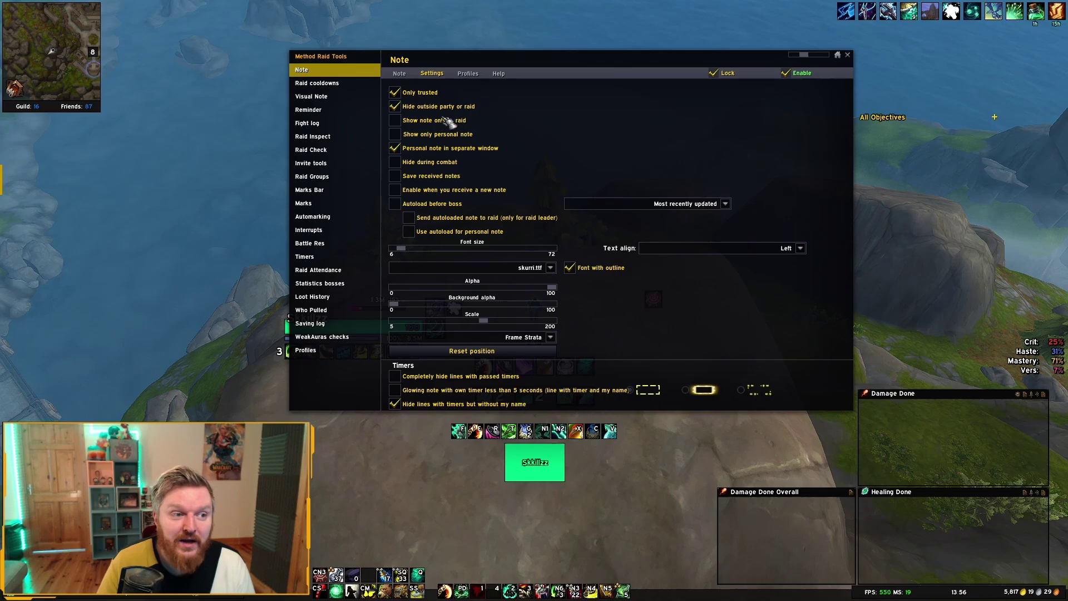
left_click(412, 123)
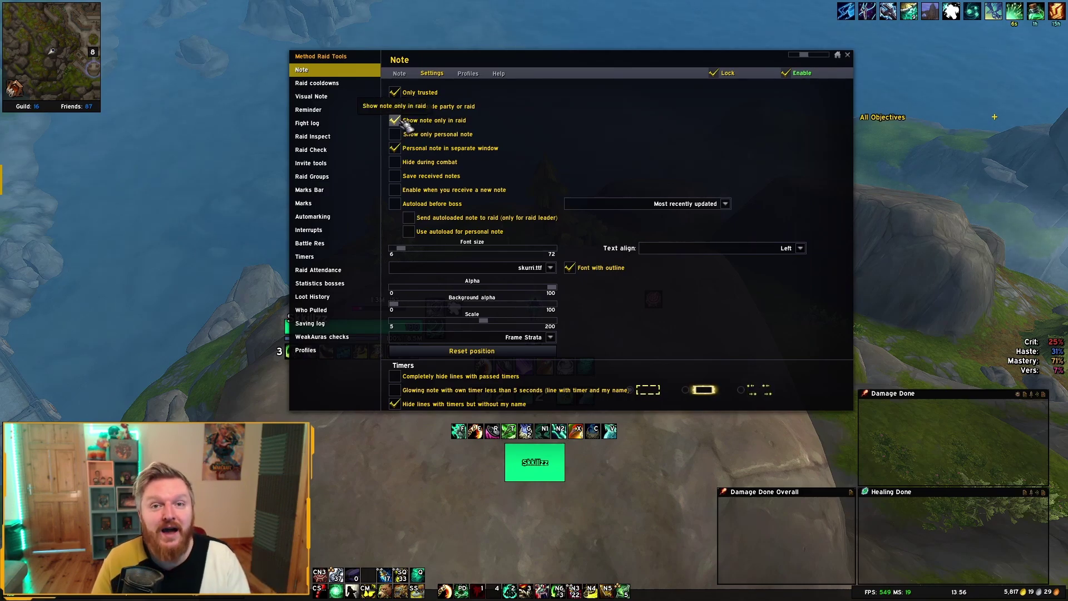
left_click(405, 123)
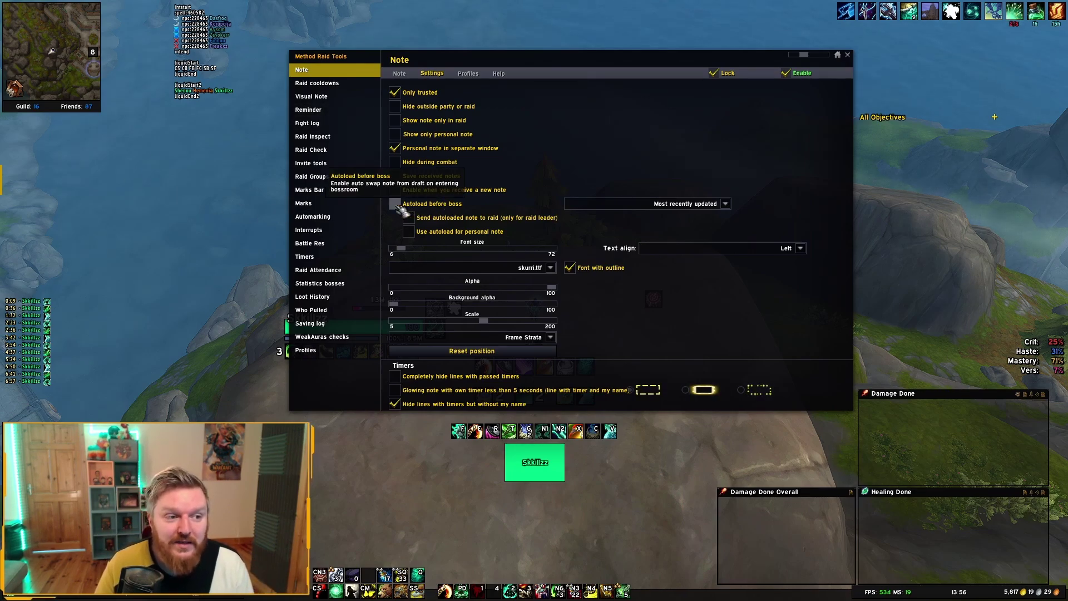
left_click(456, 205)
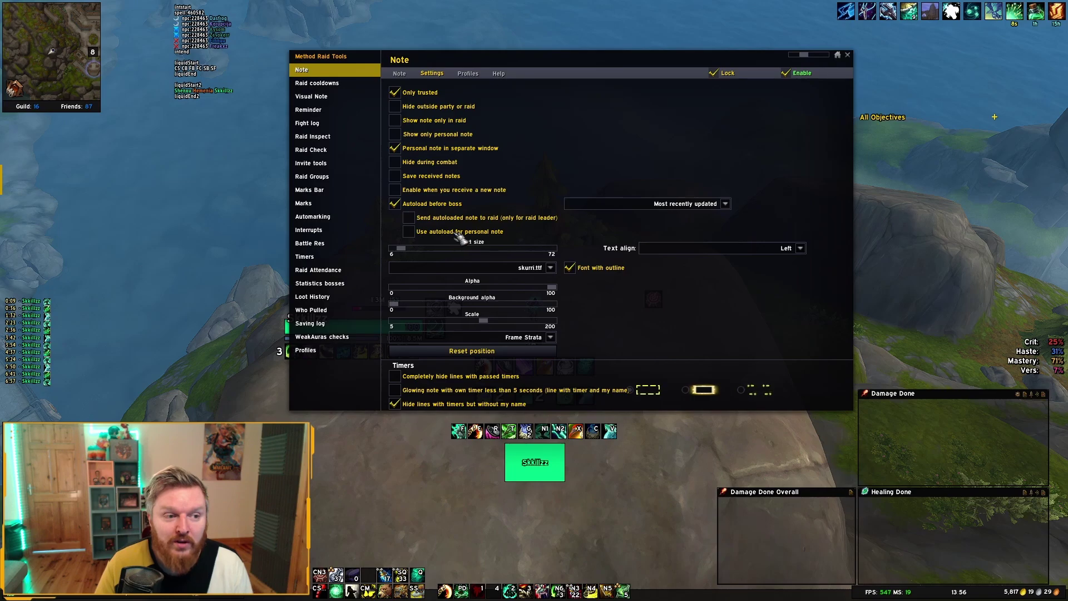
left_click(410, 232)
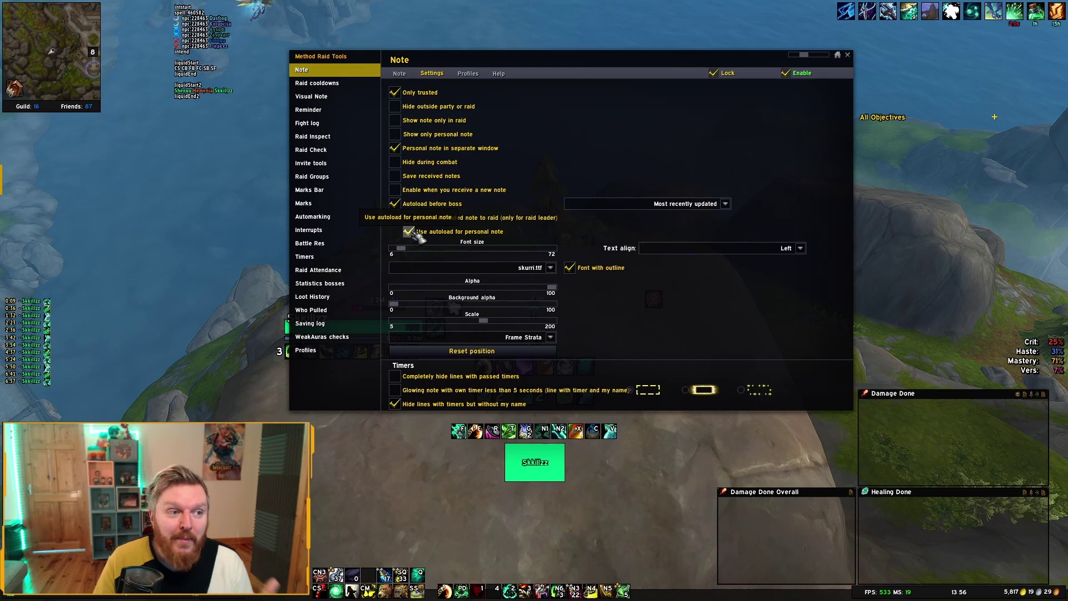
left_click(399, 72)
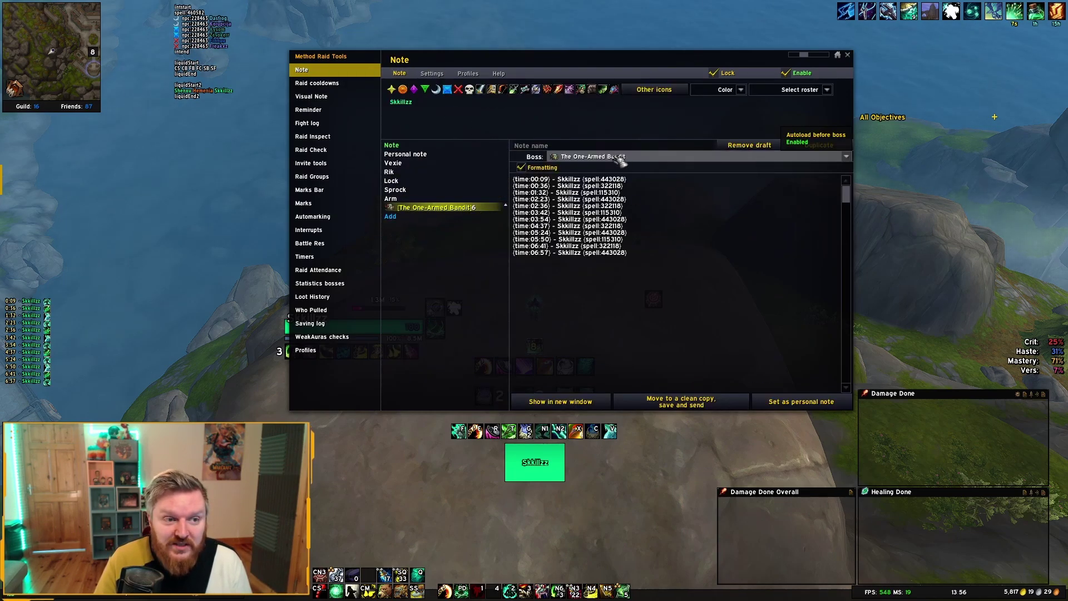
left_click(847, 157)
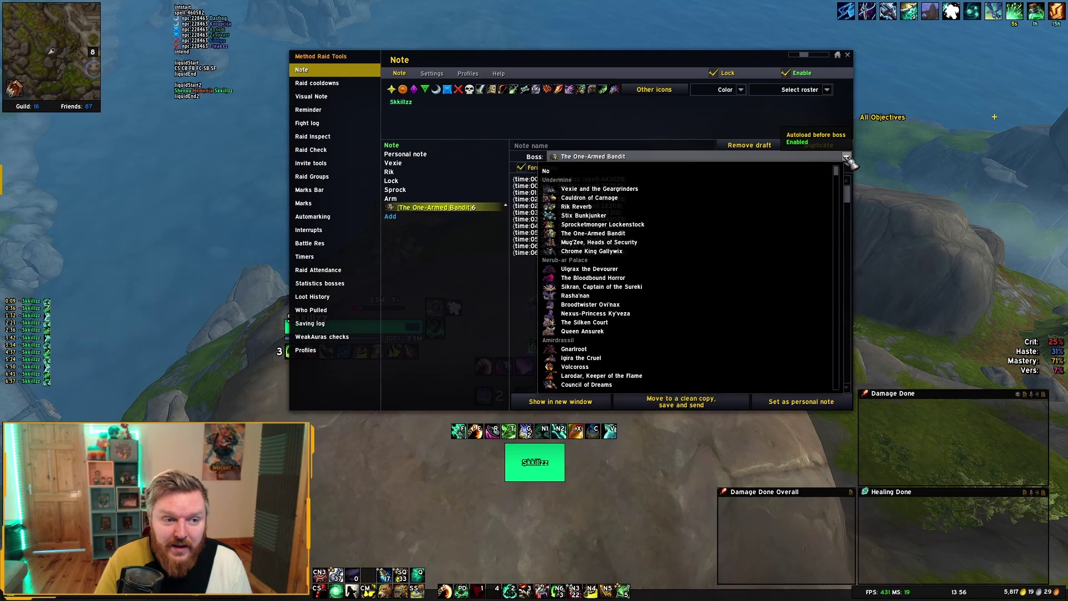
left_click(846, 157)
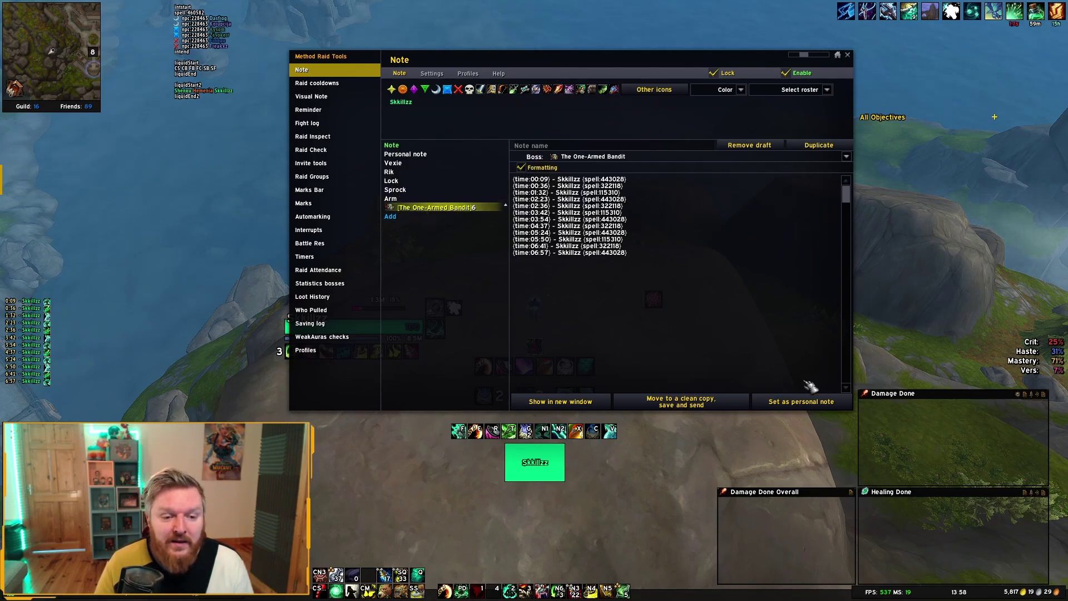
left_click(804, 402)
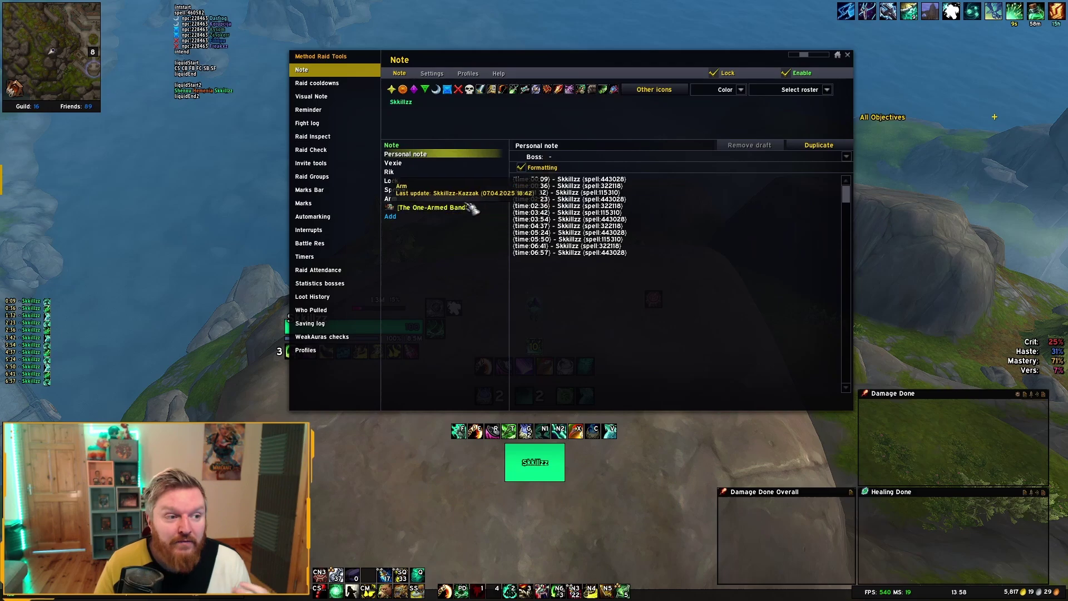
Open the Sprock note without assigning a boss and set its timers as the personal note
left_click(437, 190)
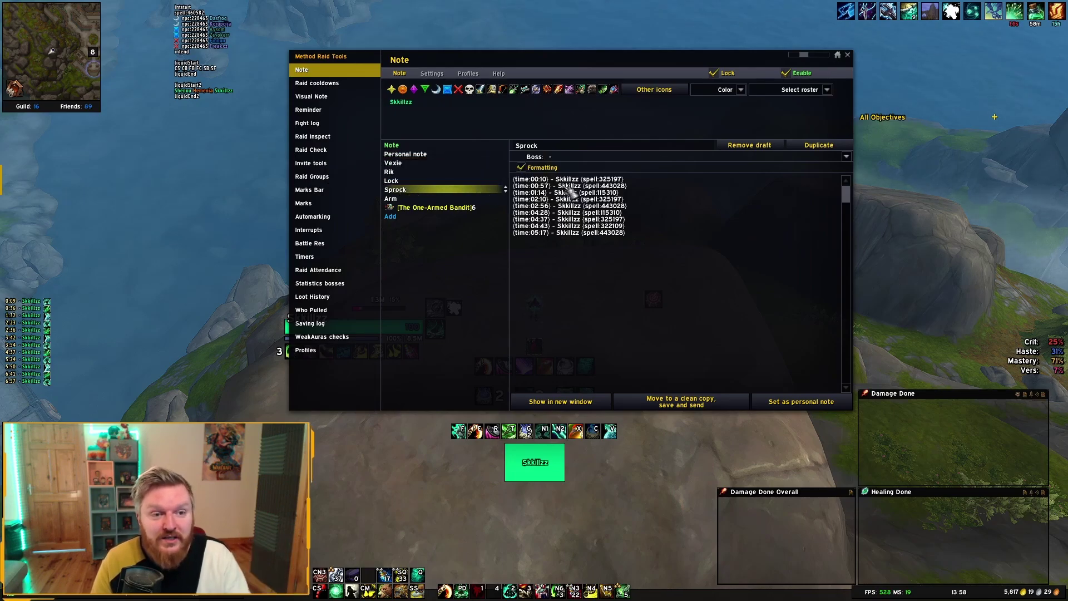
left_click(846, 157)
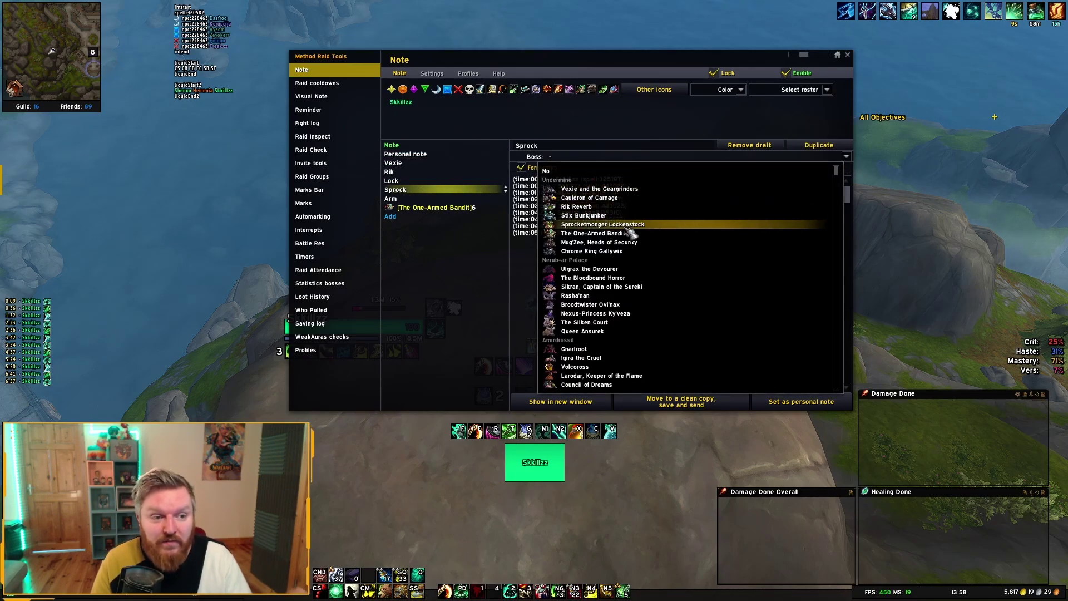
left_click(823, 175)
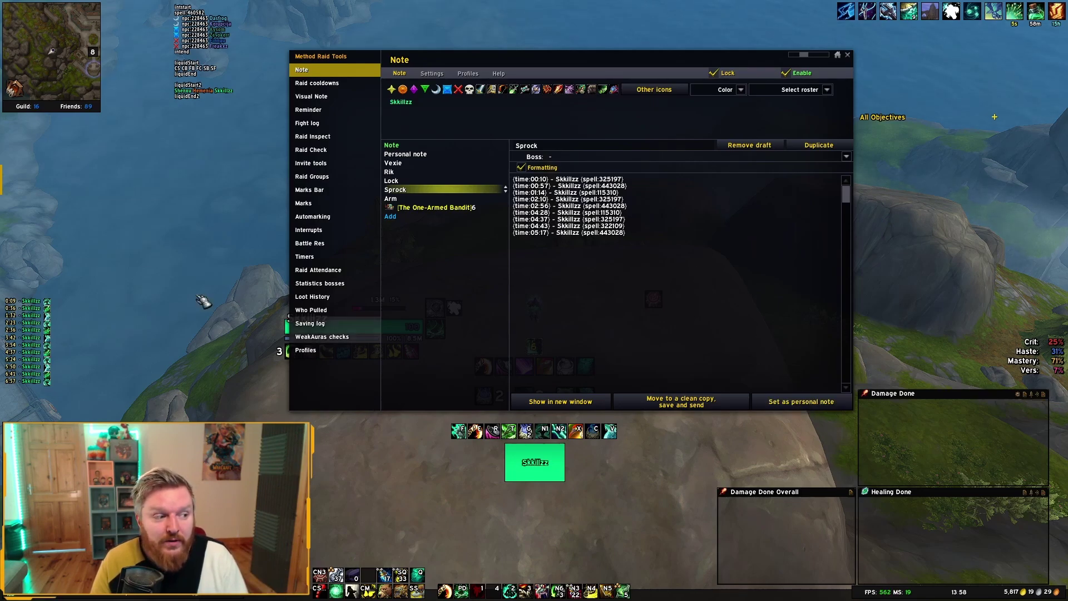
left_click(801, 405)
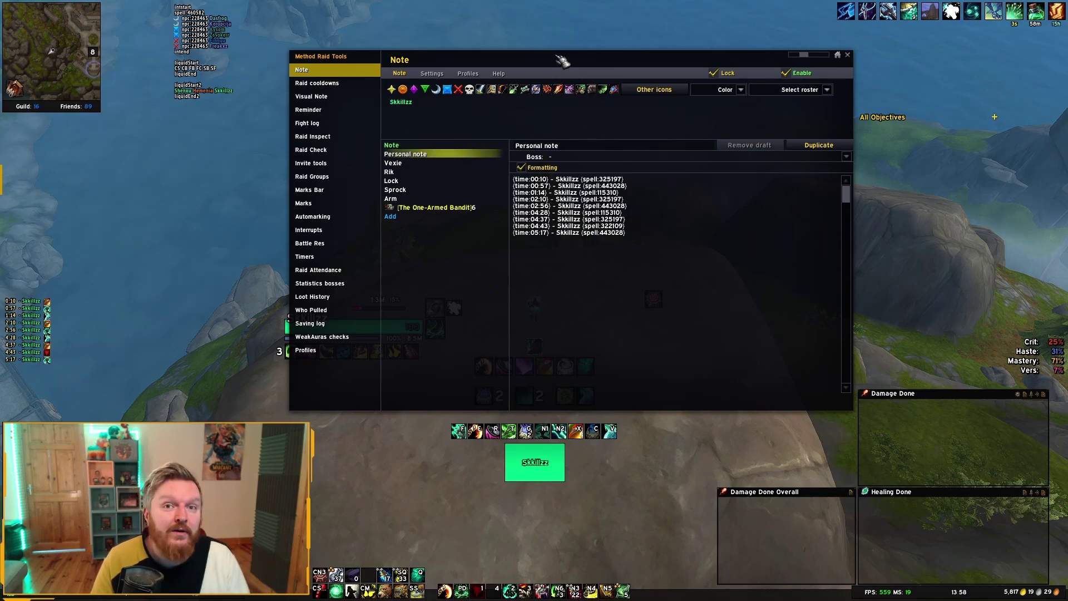
left_click(433, 73)
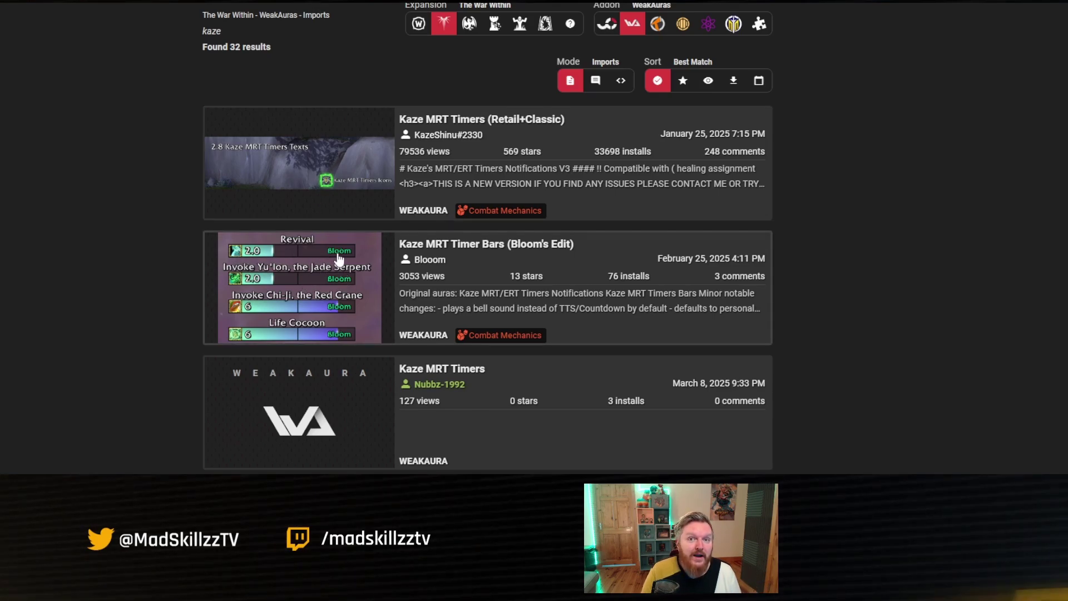
Open the Kaze MRT Timer Bars (Bloom's Edit) v1.0.9 page and copy its import string
left_click(533, 248)
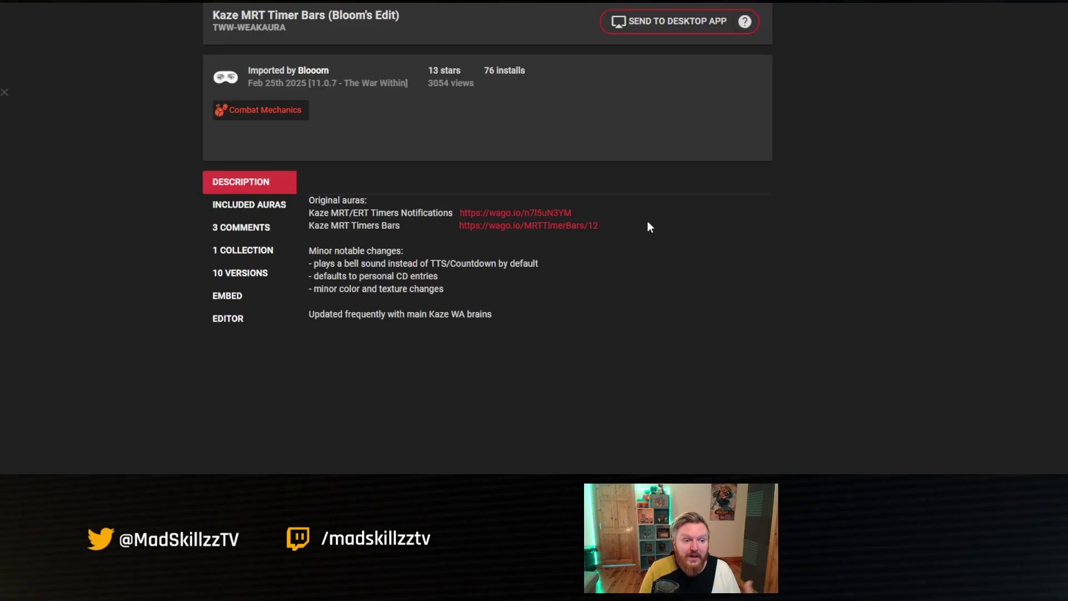
scroll(673, 85, "up", 3)
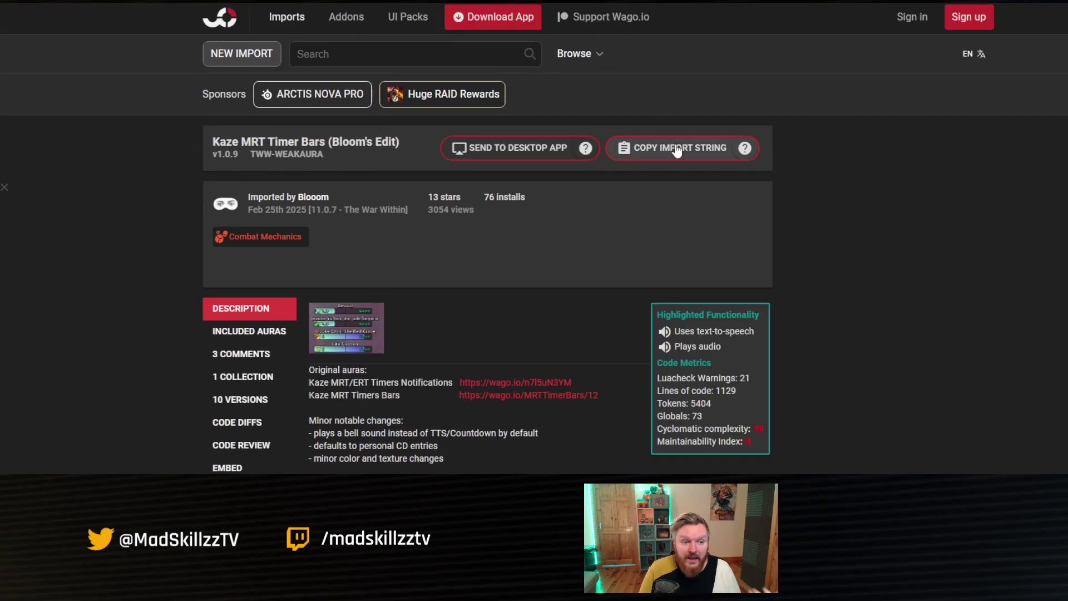
left_click(696, 148)
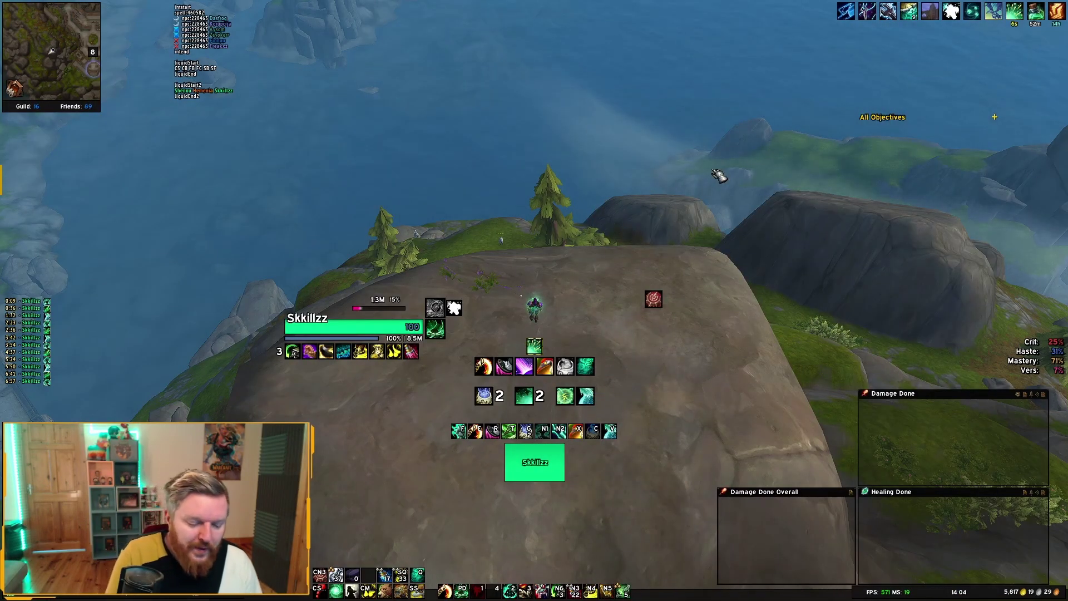
type("/wa")
key("Return")
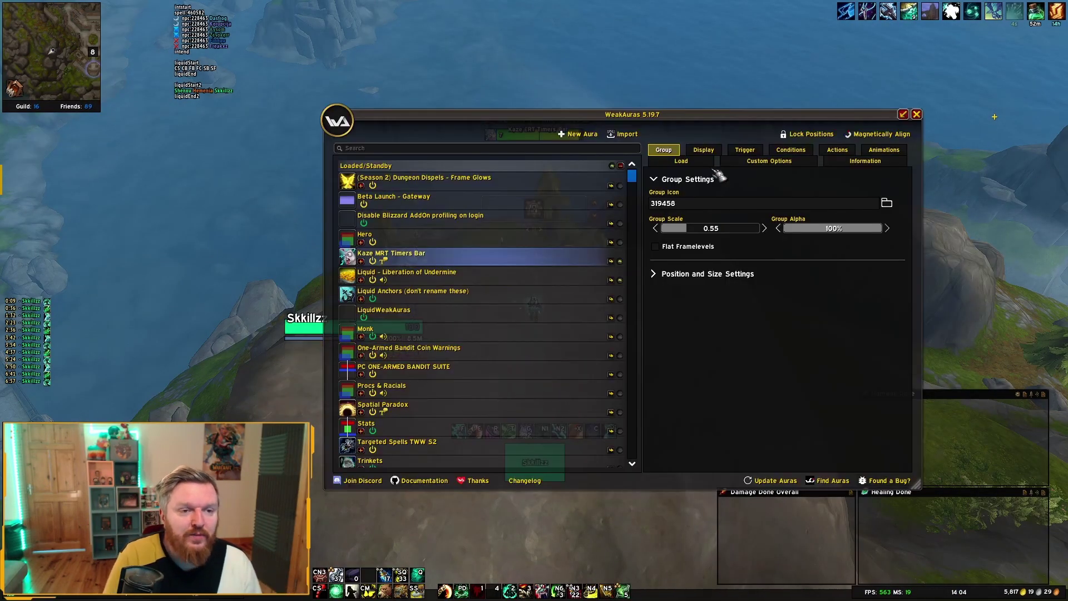
left_click(624, 136)
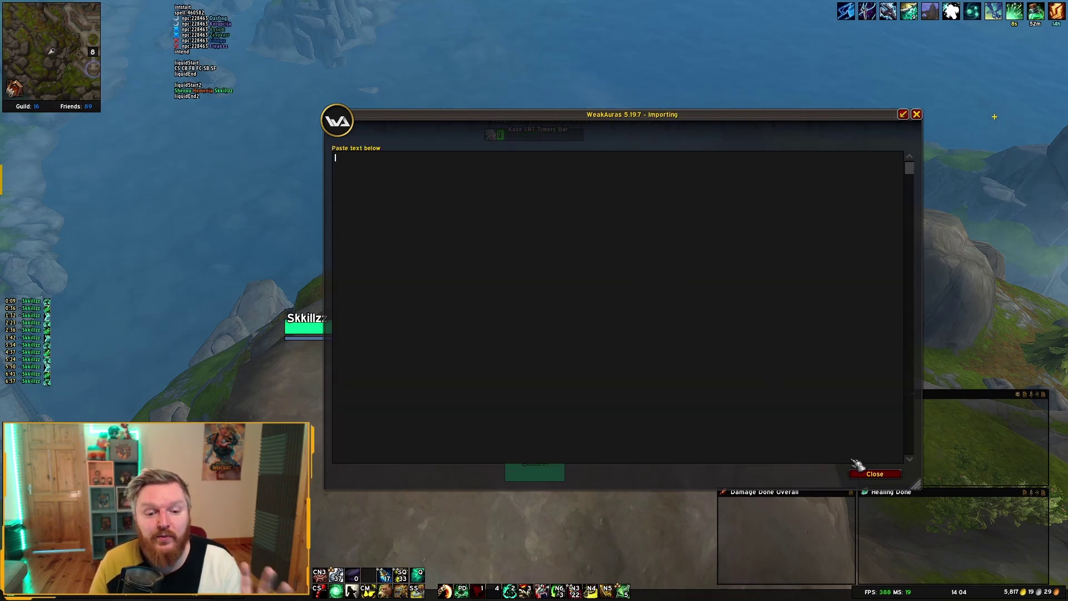
left_click(876, 473)
left_click_drag(615, 130, 614, 256)
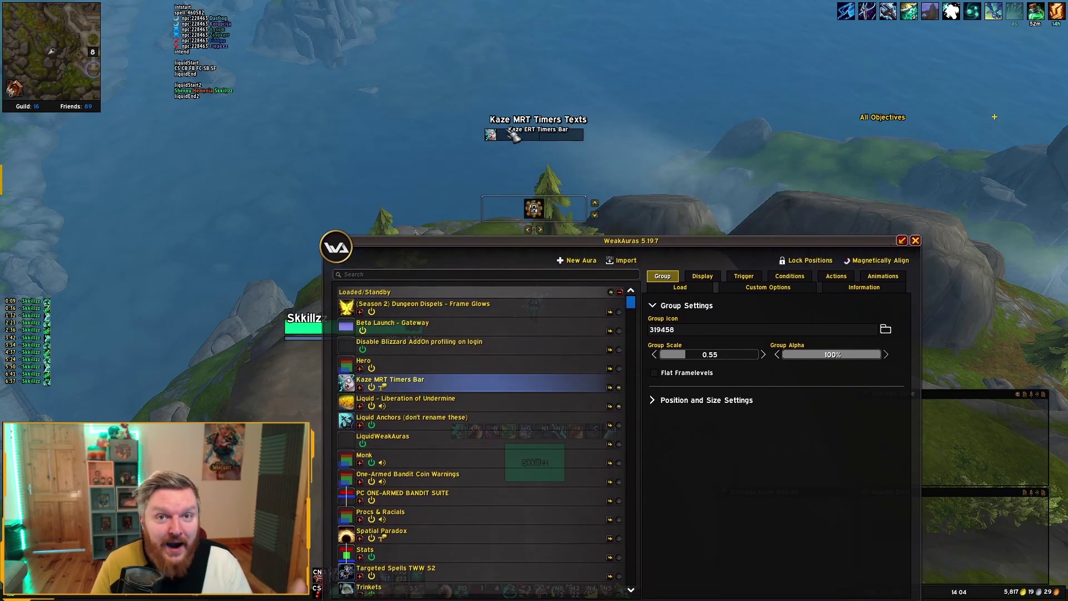
left_click_drag(675, 244, 682, 179)
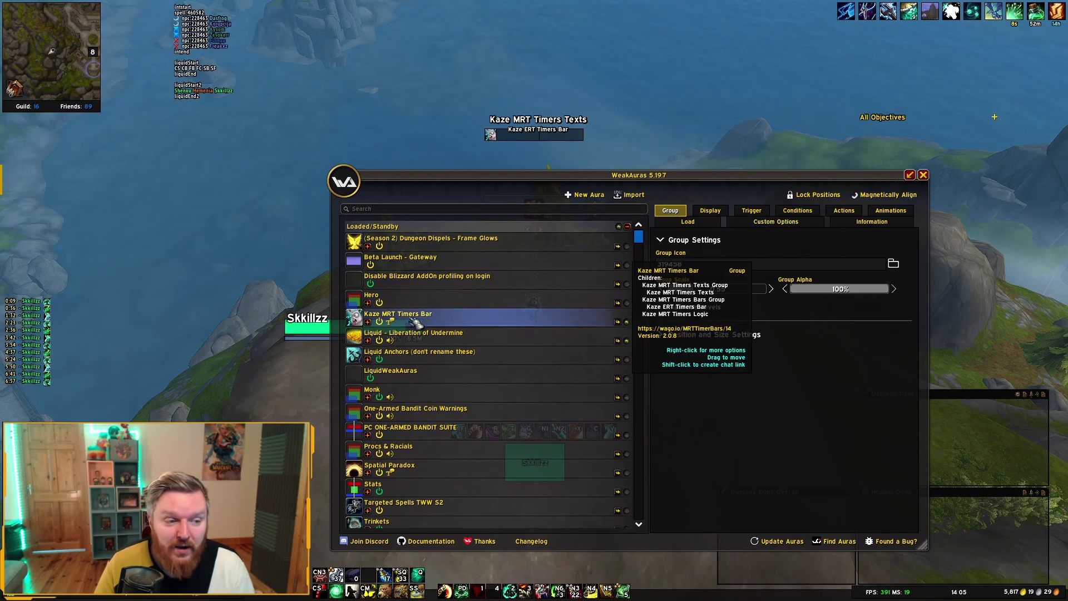
left_click(781, 222)
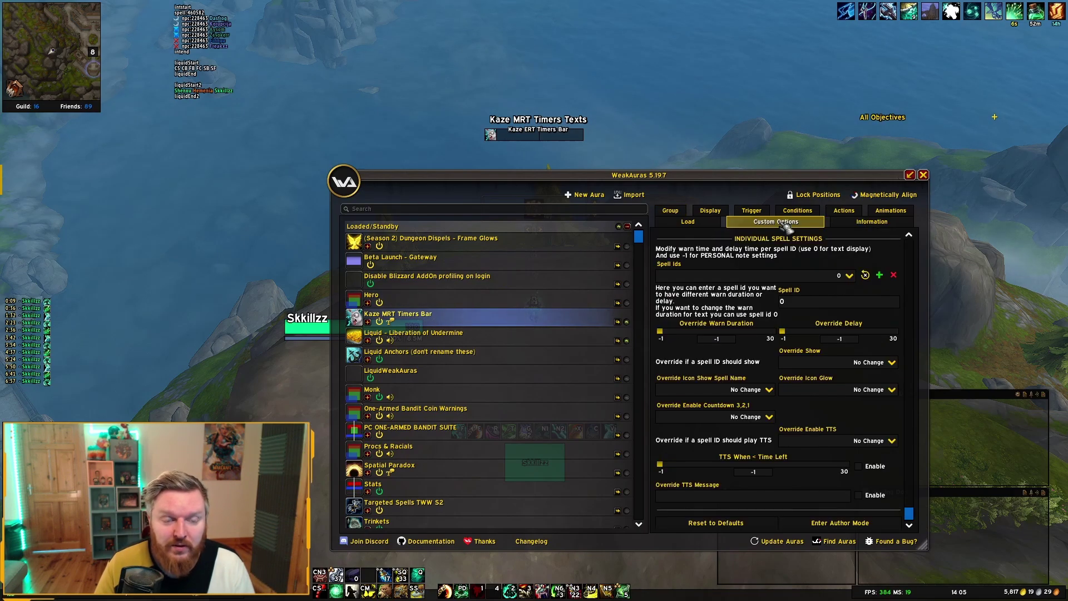
left_click_drag(767, 188, 756, 159)
left_click_drag(908, 487, 910, 275)
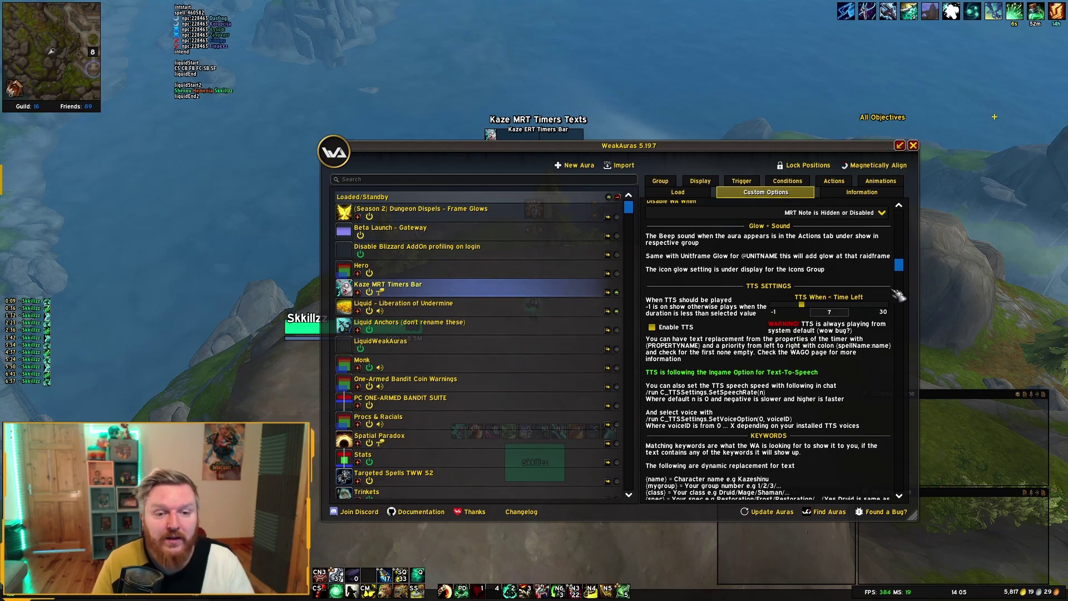
left_click_drag(901, 267, 905, 282)
left_click_drag(912, 335, 913, 485)
left_click(914, 146)
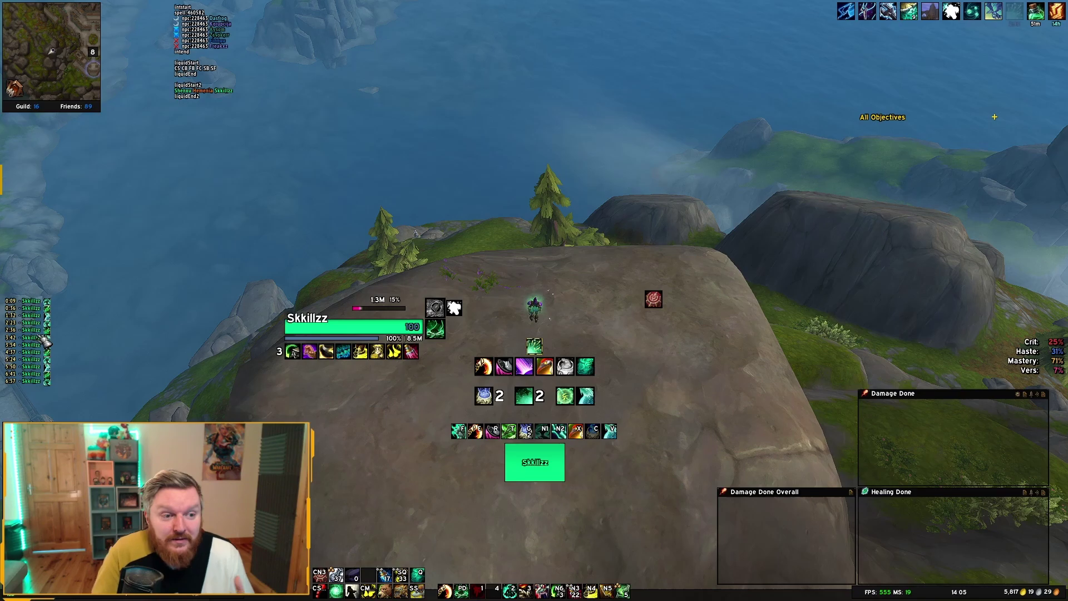
Load The One-Armed Bandit (Liberation of Undermine) fight into MRT's Reminder Timeline
key("ctrl+n")
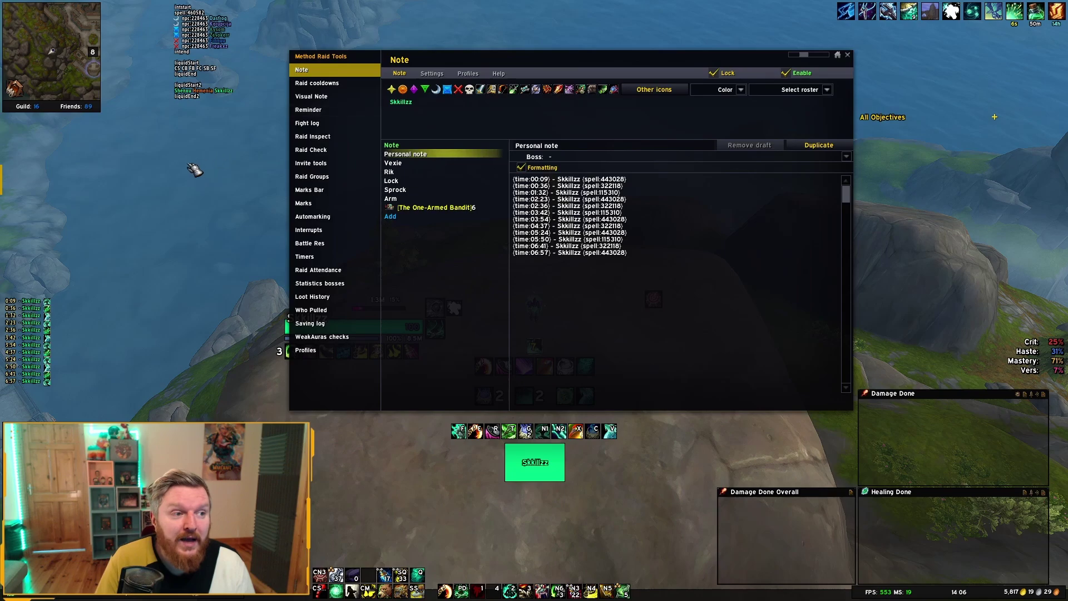
left_click(328, 112)
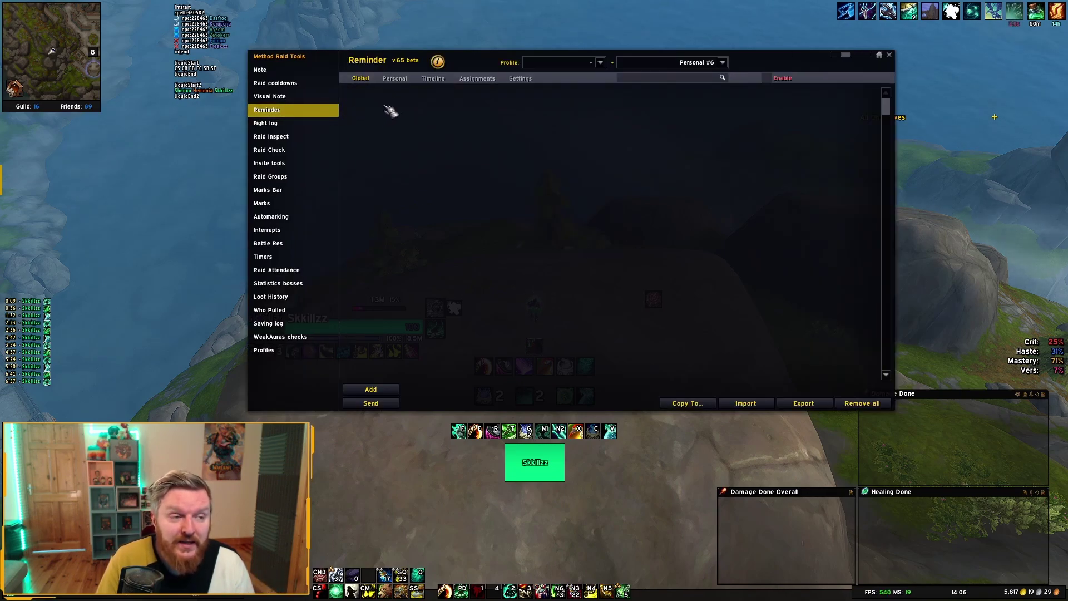
left_click(434, 79)
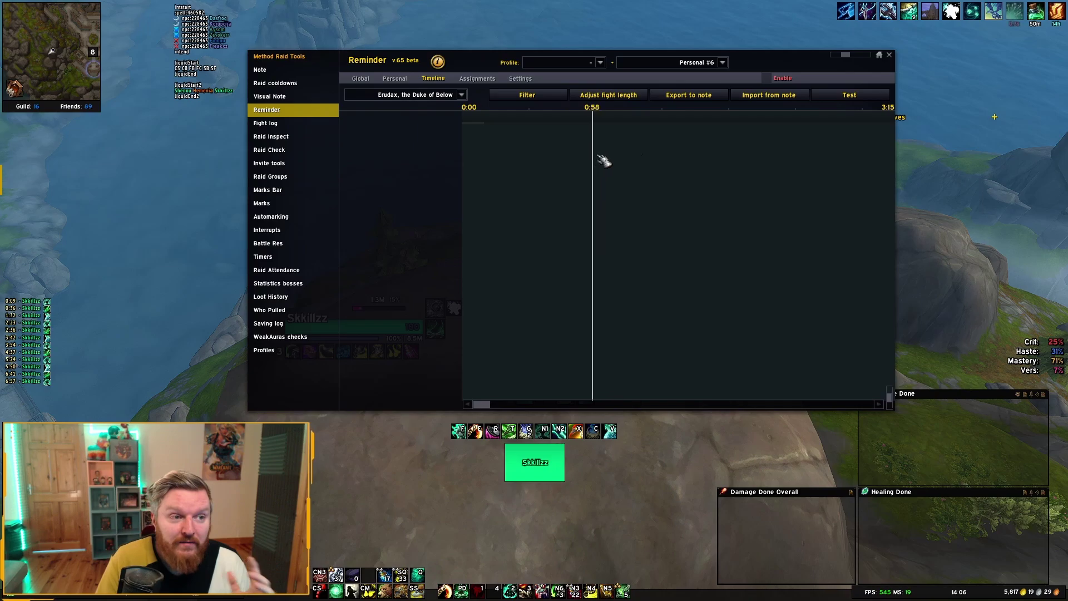
left_click(463, 95)
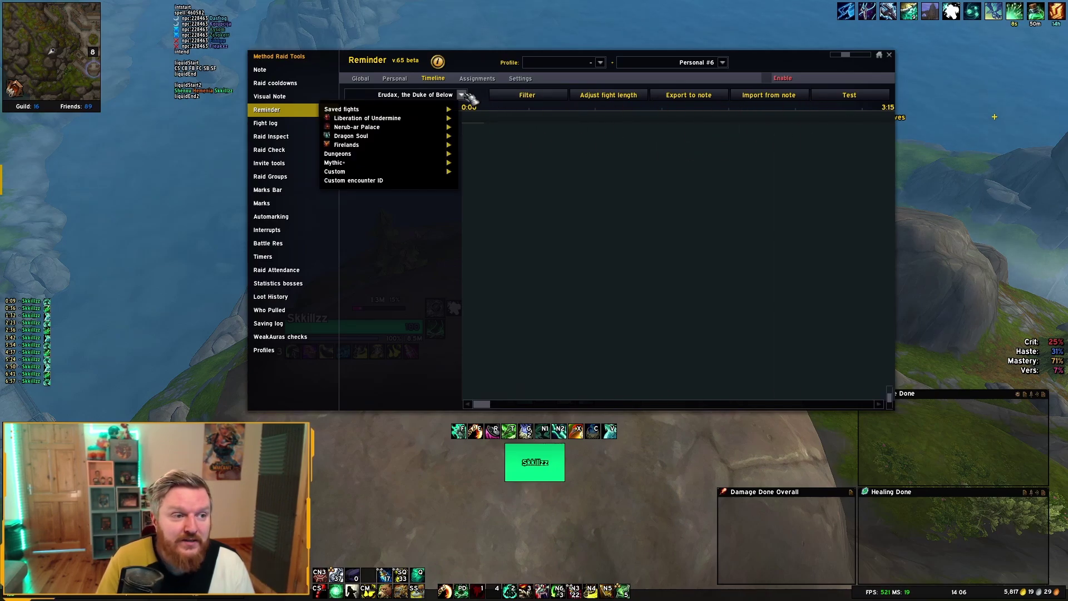
mouse_move(390, 118)
mouse_move(528, 128)
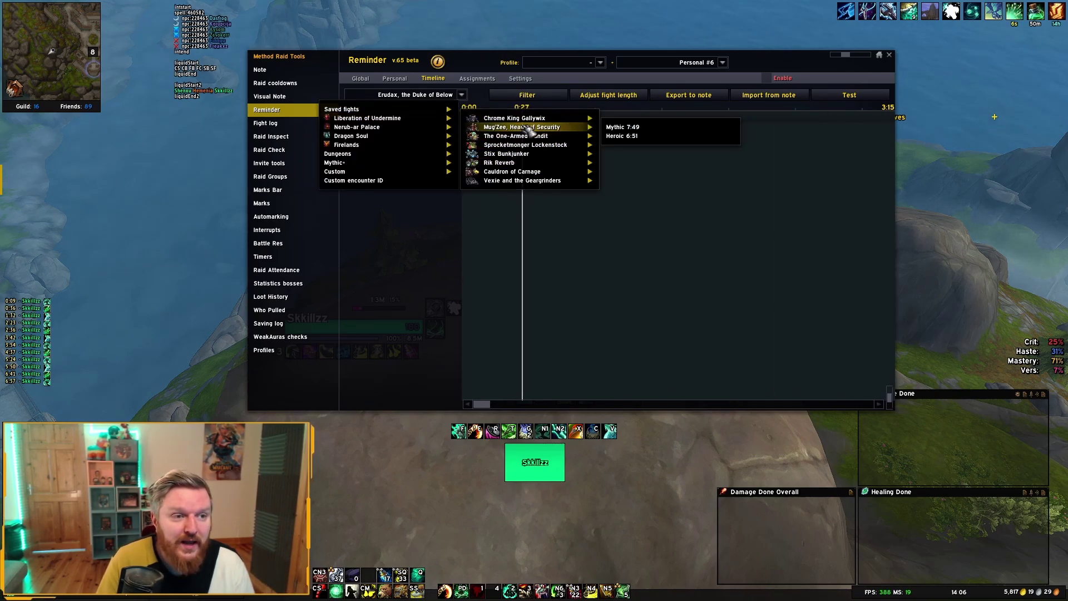
left_click(629, 137)
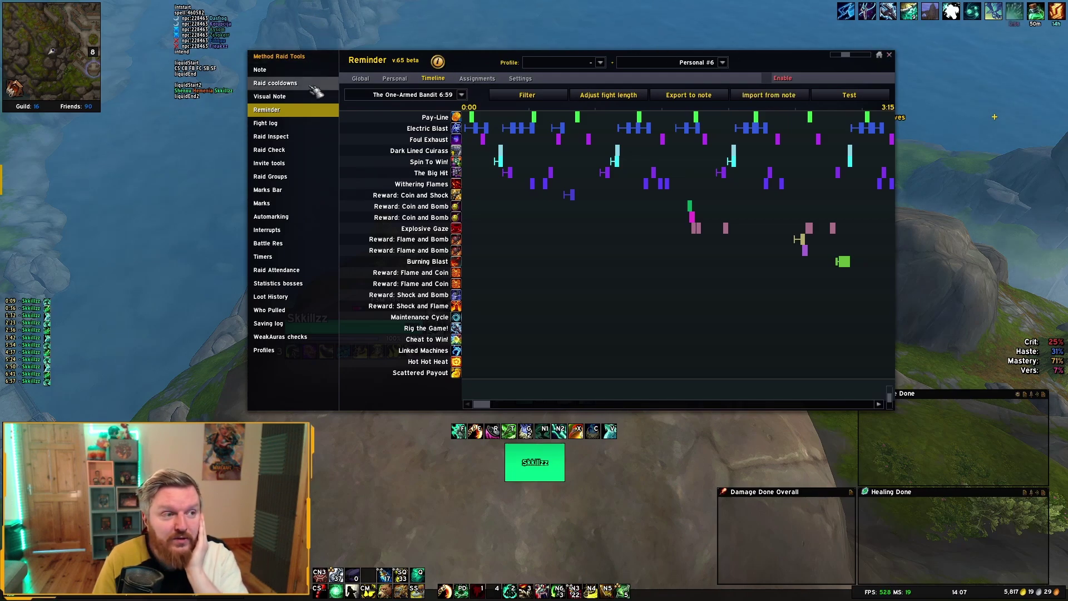
Review the cooldown timings in the MRT personal note, then close Method Raid Tools
left_click(262, 69)
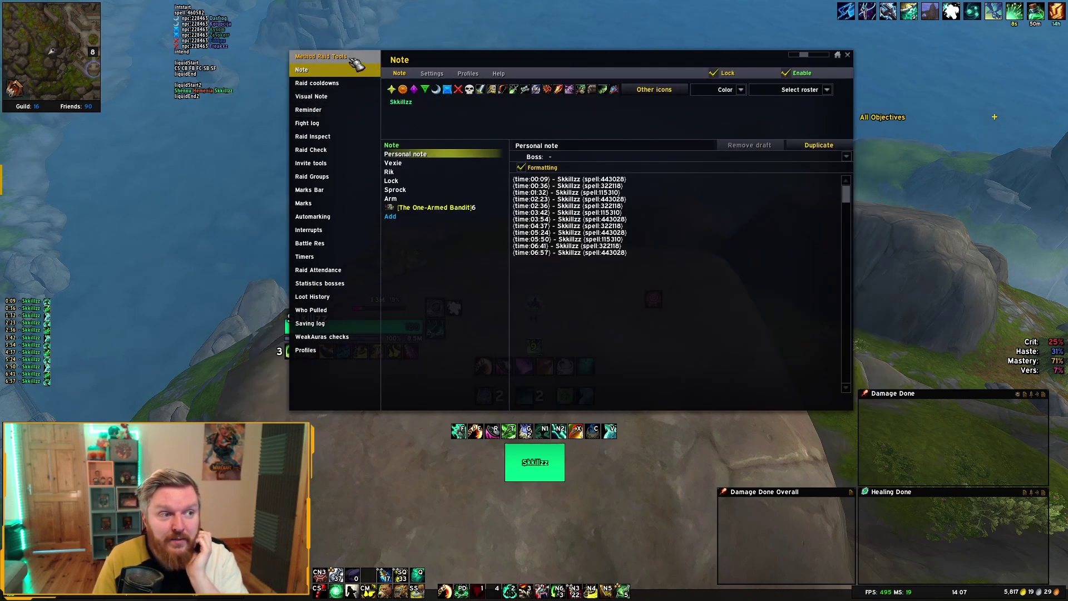
left_click(847, 55)
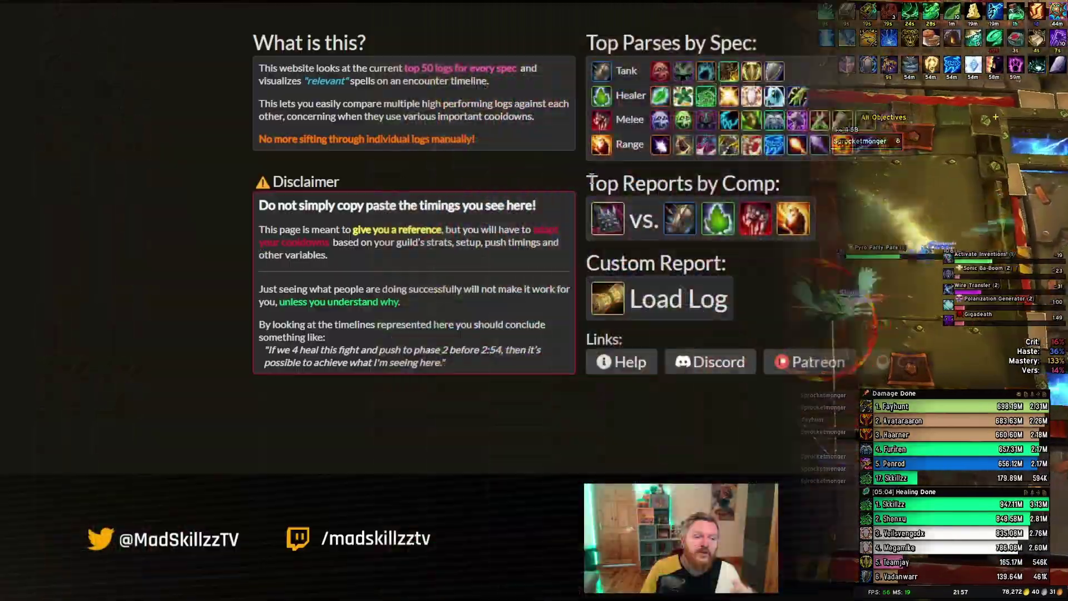
Search Lorrgs Top Reports by Comp for One-Armed Bandit groups with 2 Mistweavers
left_click_drag(591, 180, 782, 185)
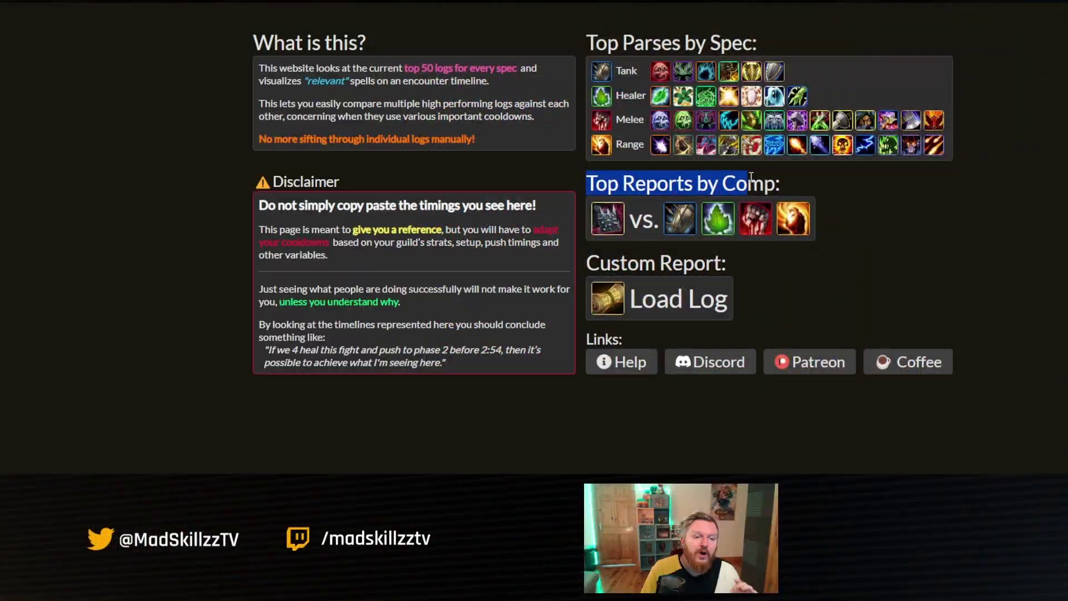
left_click(724, 200)
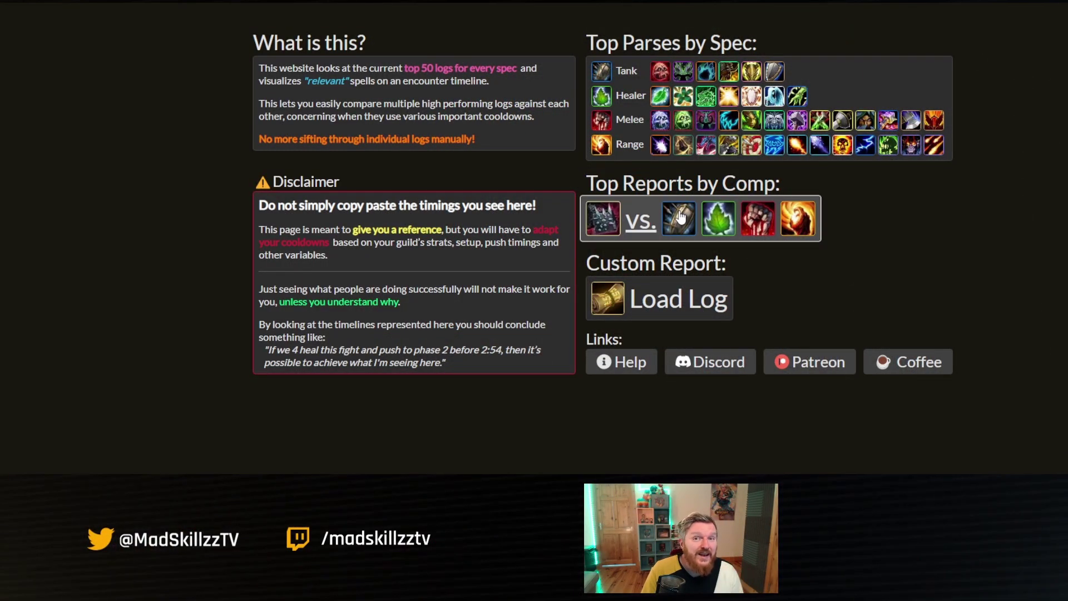
left_click(680, 216)
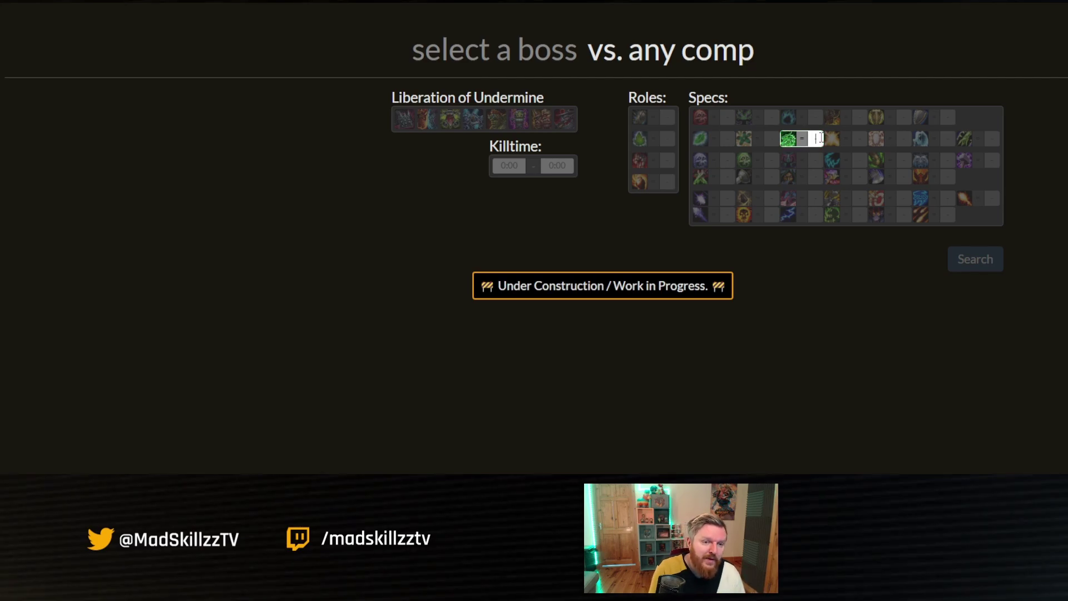
type("2")
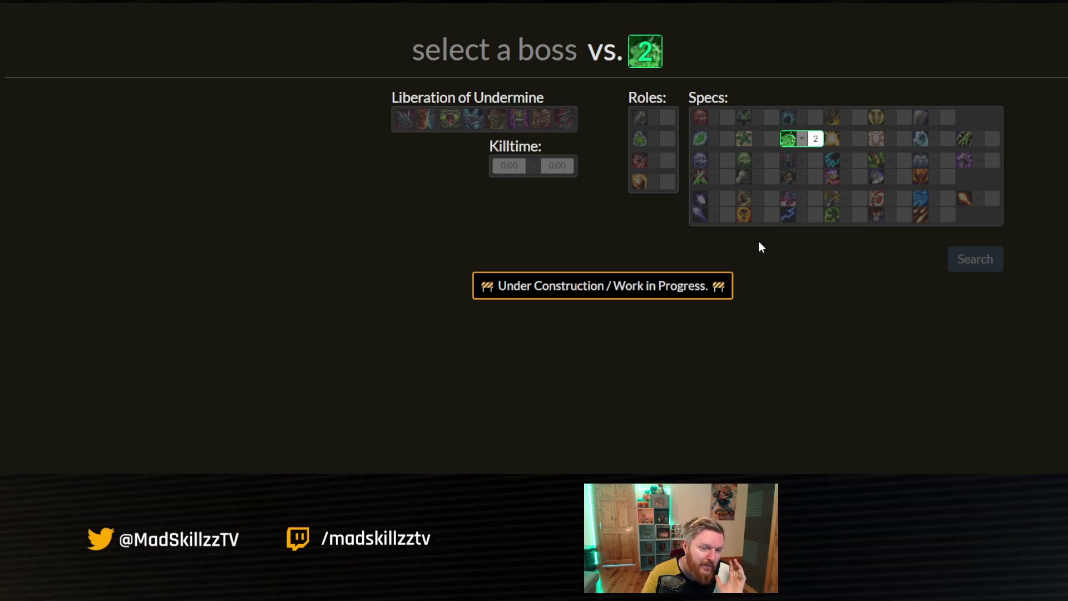
left_click(729, 138)
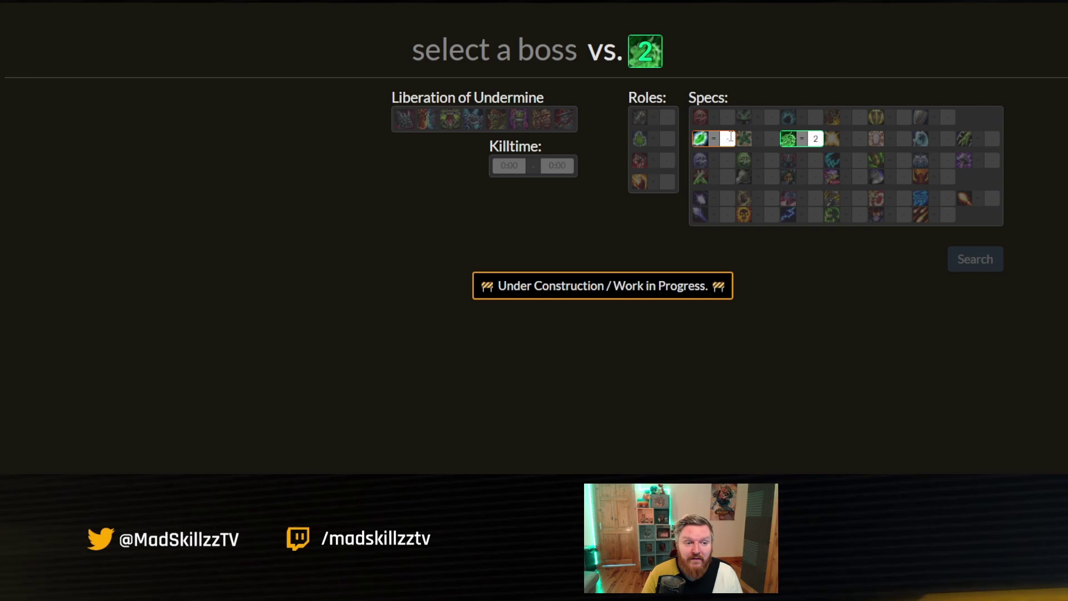
left_click(888, 140)
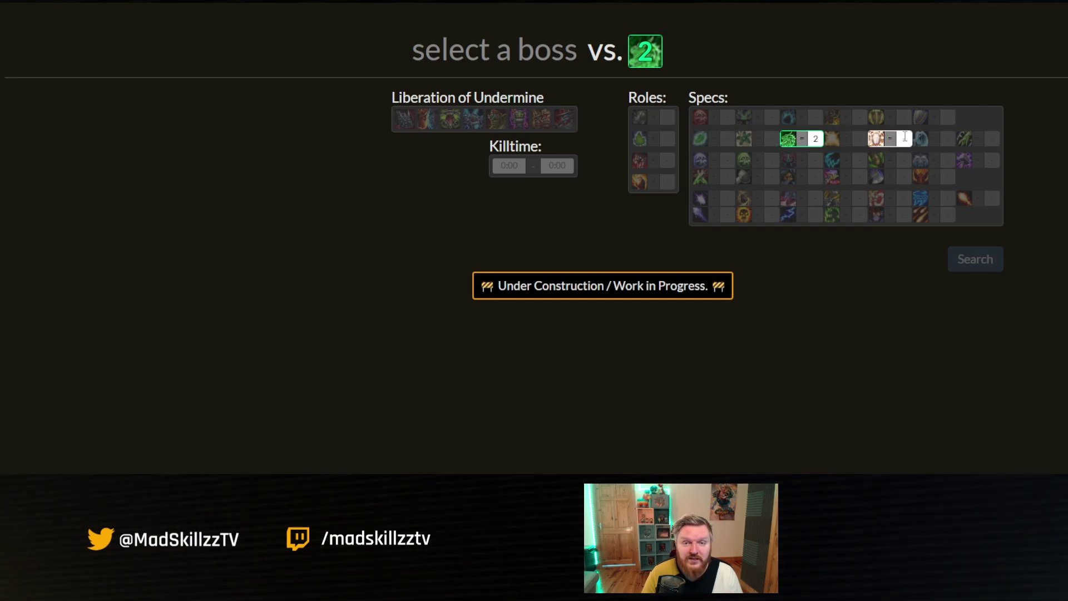
left_click(711, 234)
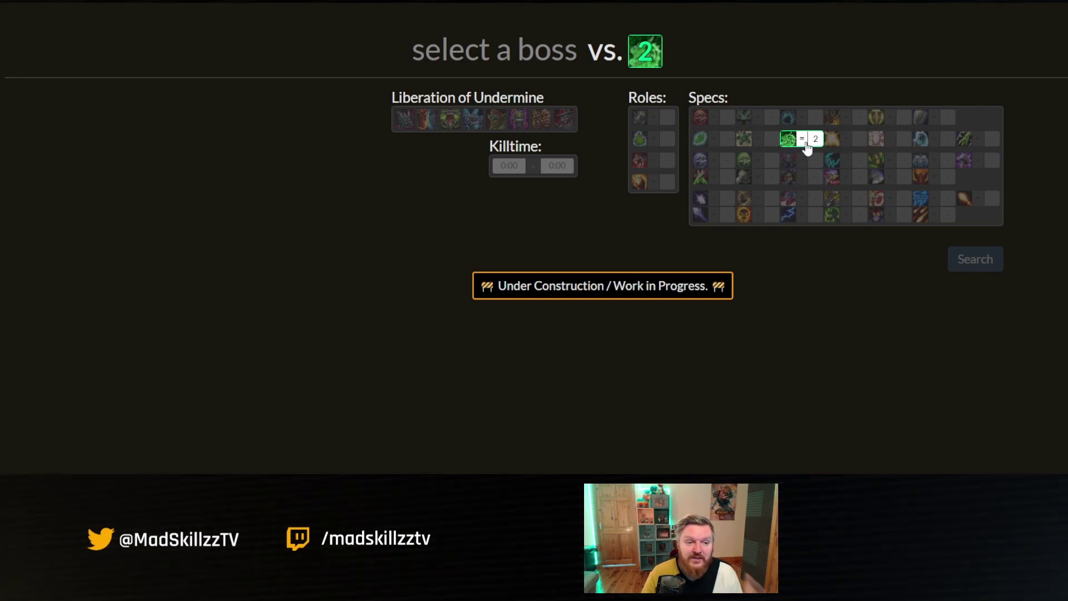
left_click(523, 121)
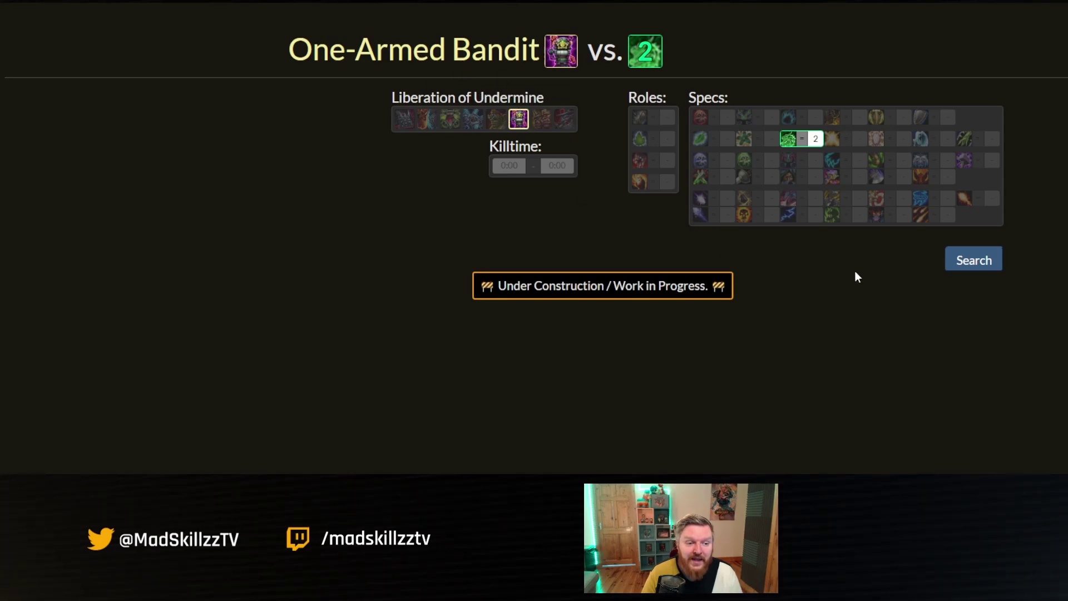
left_click(973, 257)
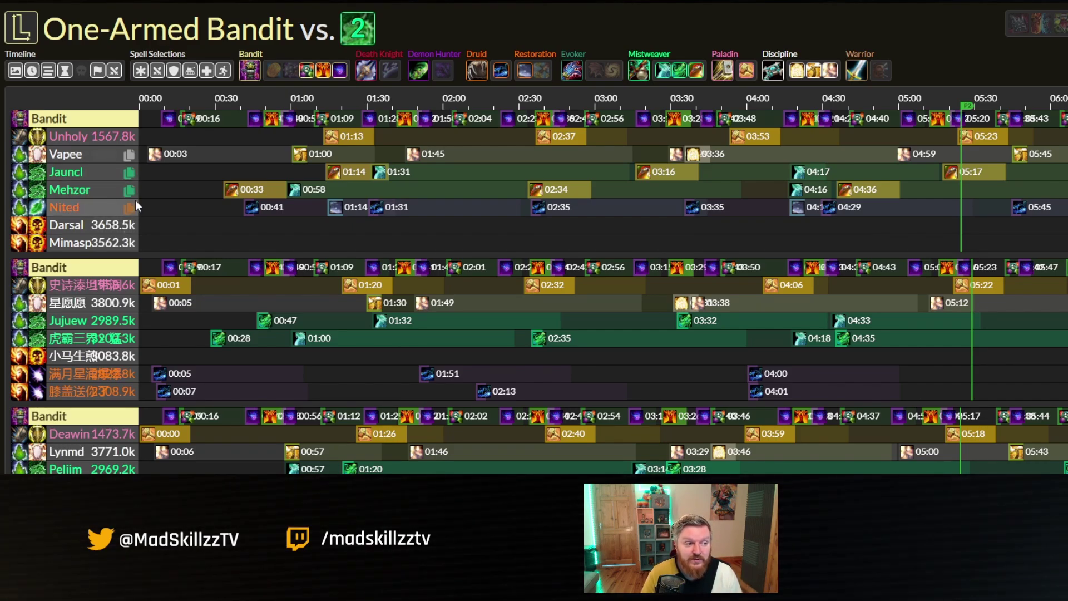
mouse_move(235, 194)
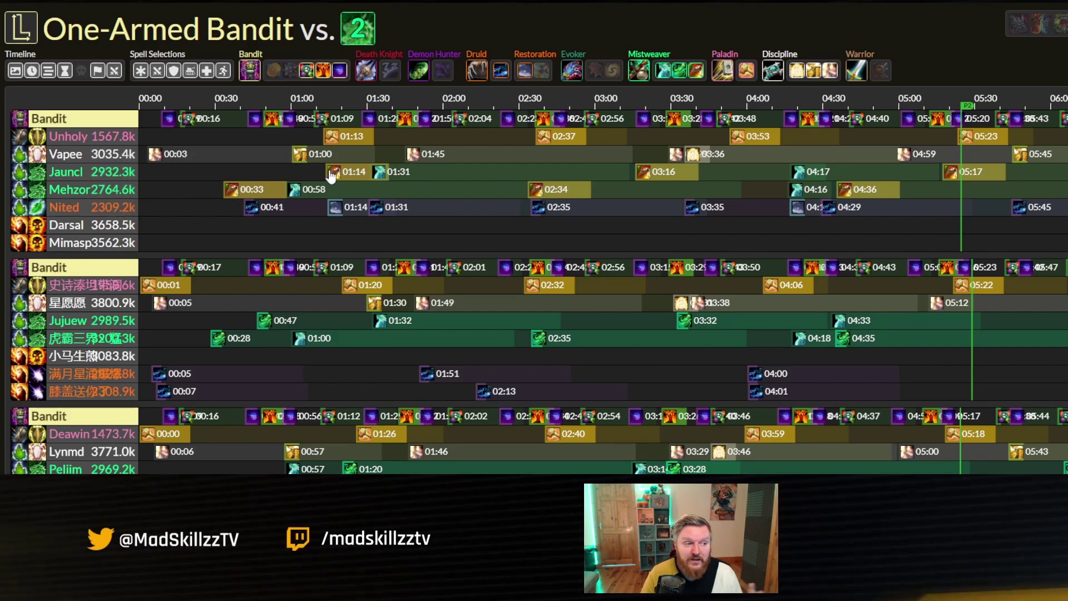
mouse_move(333, 176)
scroll(71, 198, "down", 2)
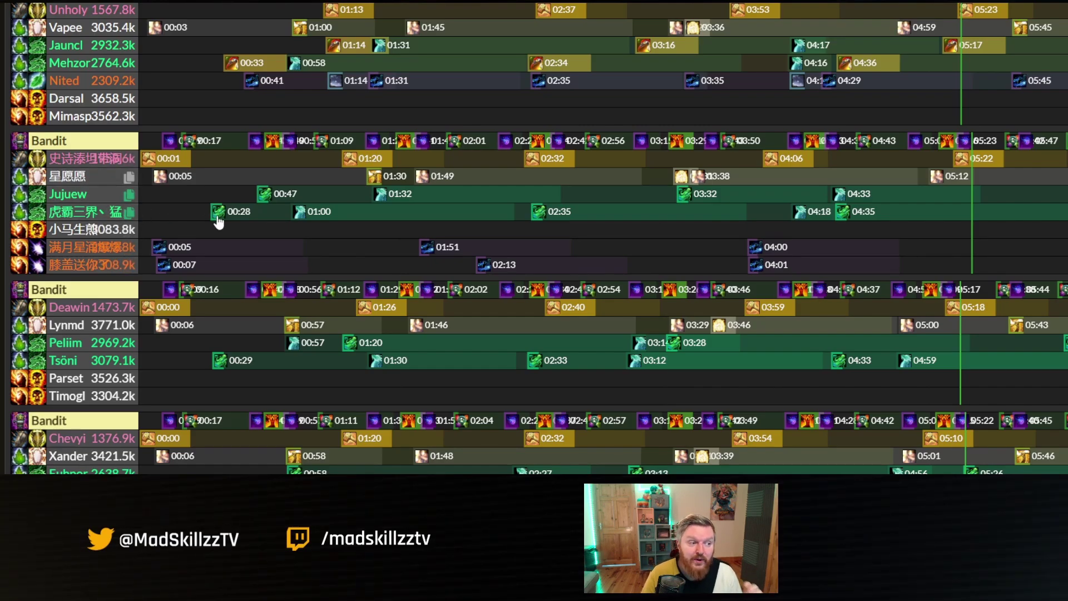
mouse_move(220, 221)
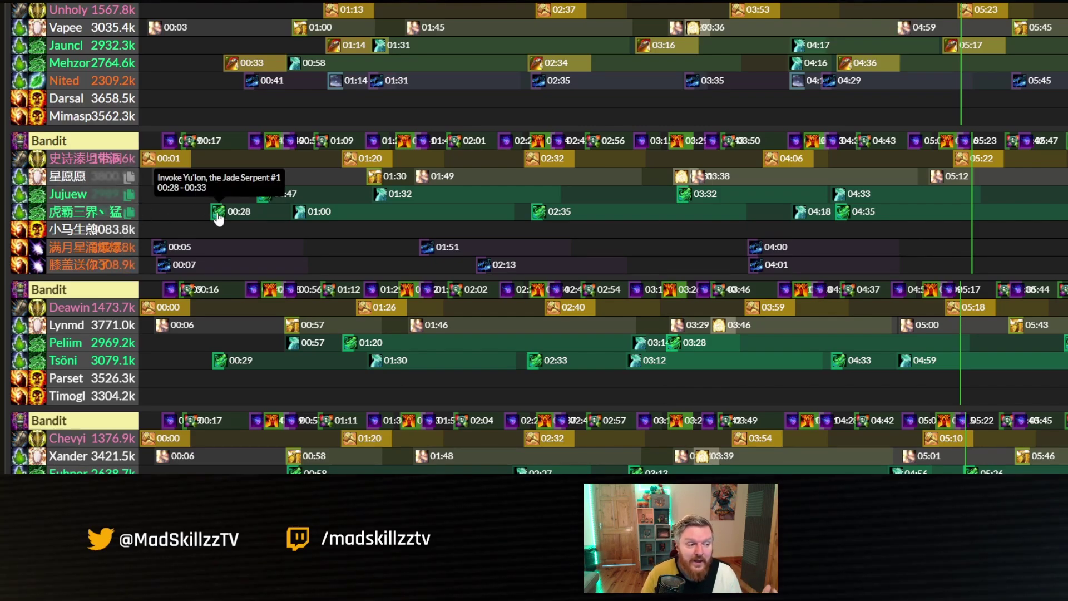
mouse_move(268, 202)
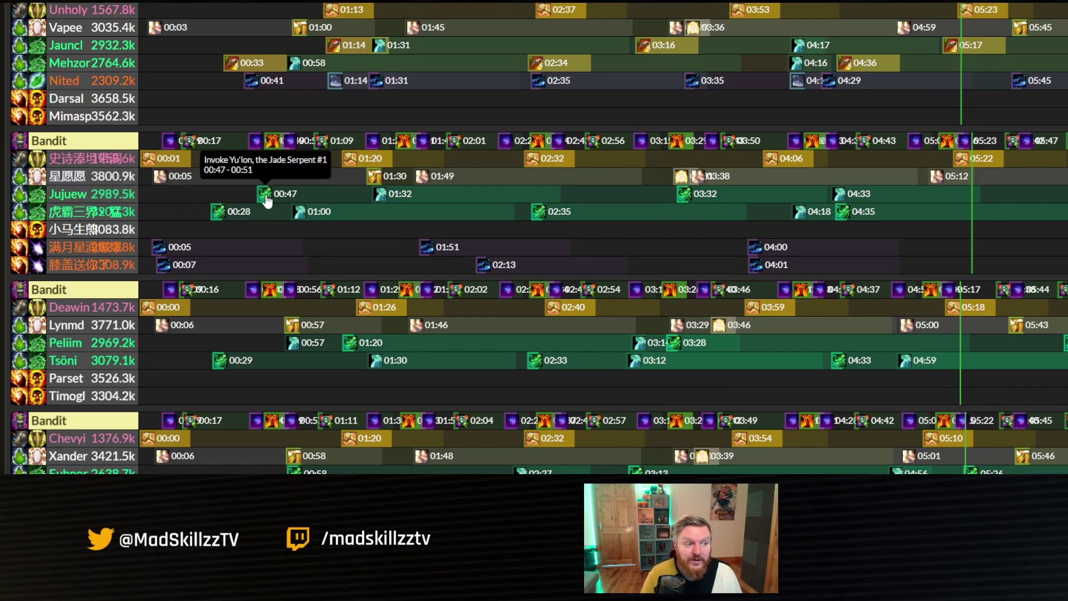
scroll(268, 202, "down", 15)
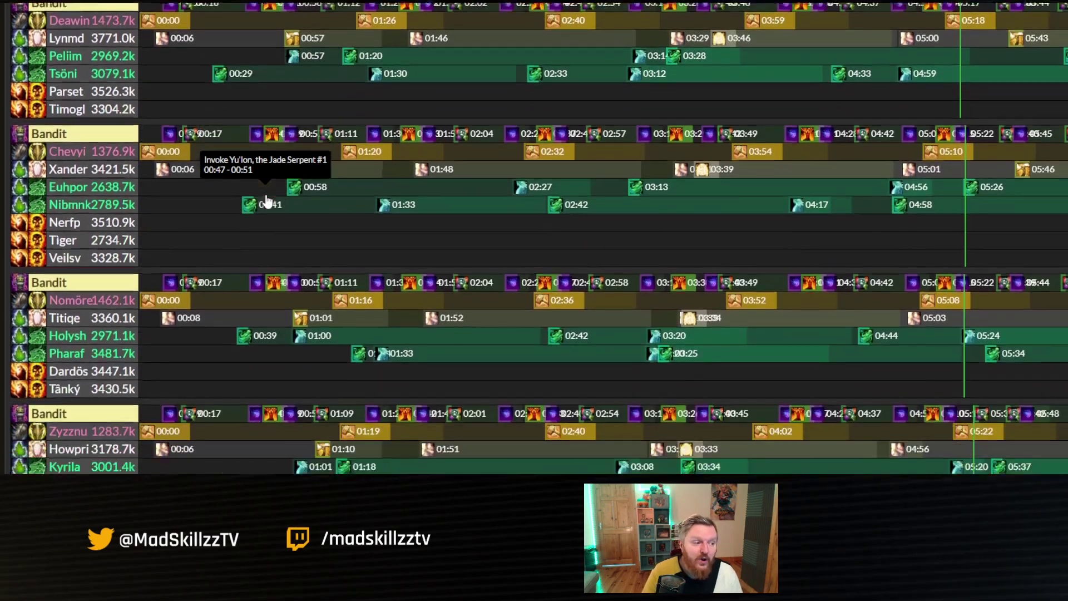
scroll(267, 201, "down", 15)
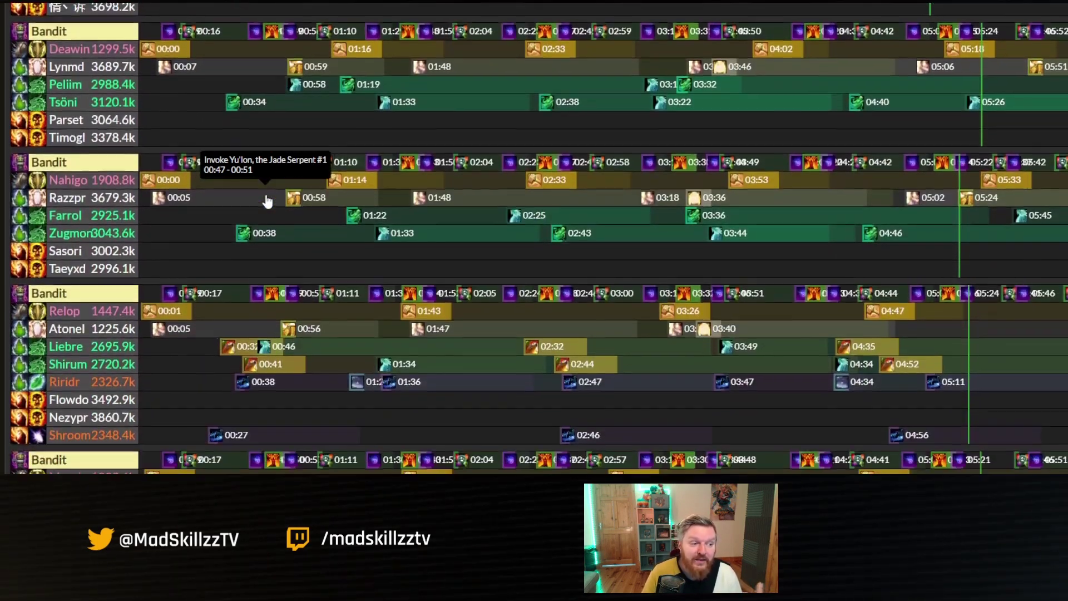
scroll(267, 201, "down", 4)
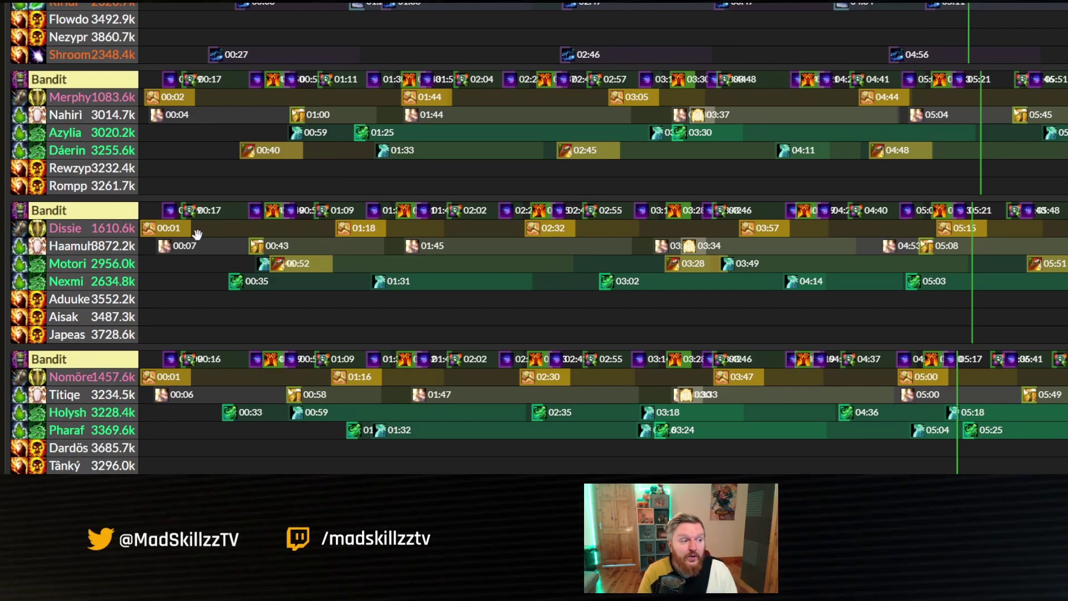
mouse_move(126, 271)
left_click(129, 265)
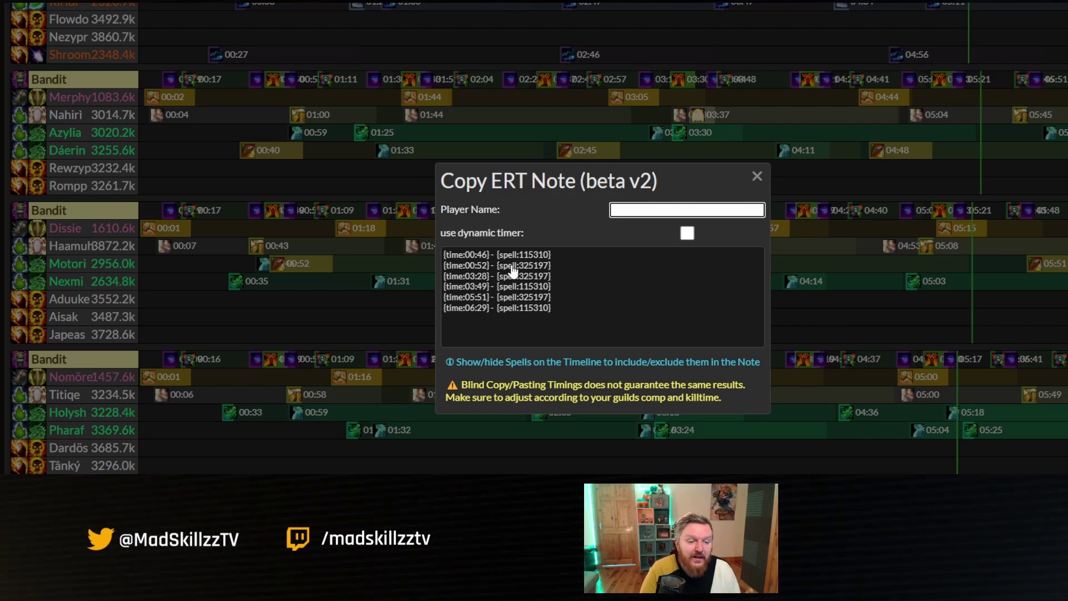
left_click(757, 177)
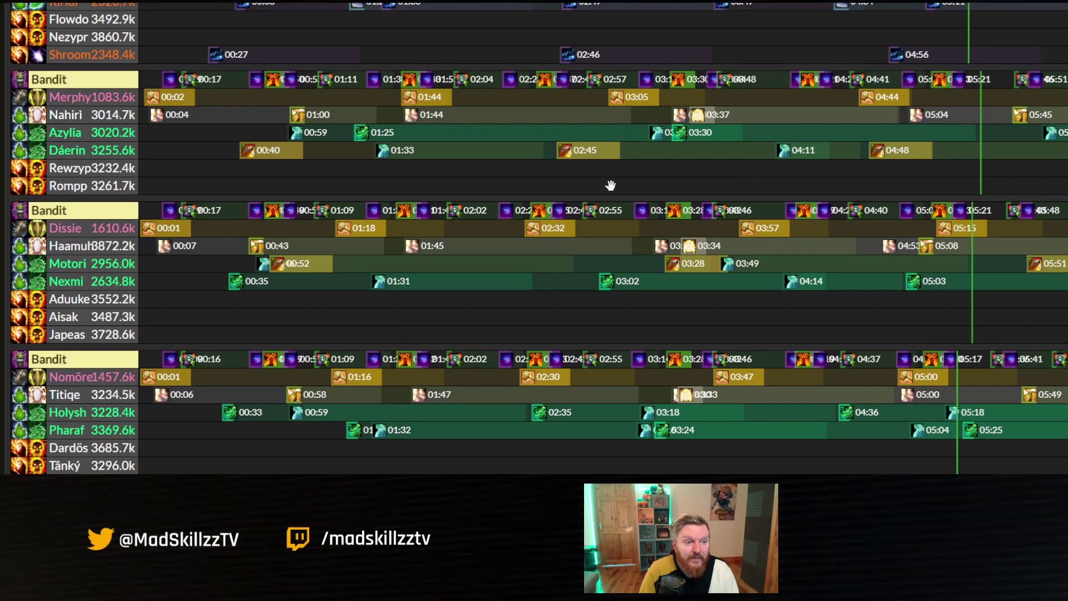
scroll(601, 187, "up", 15)
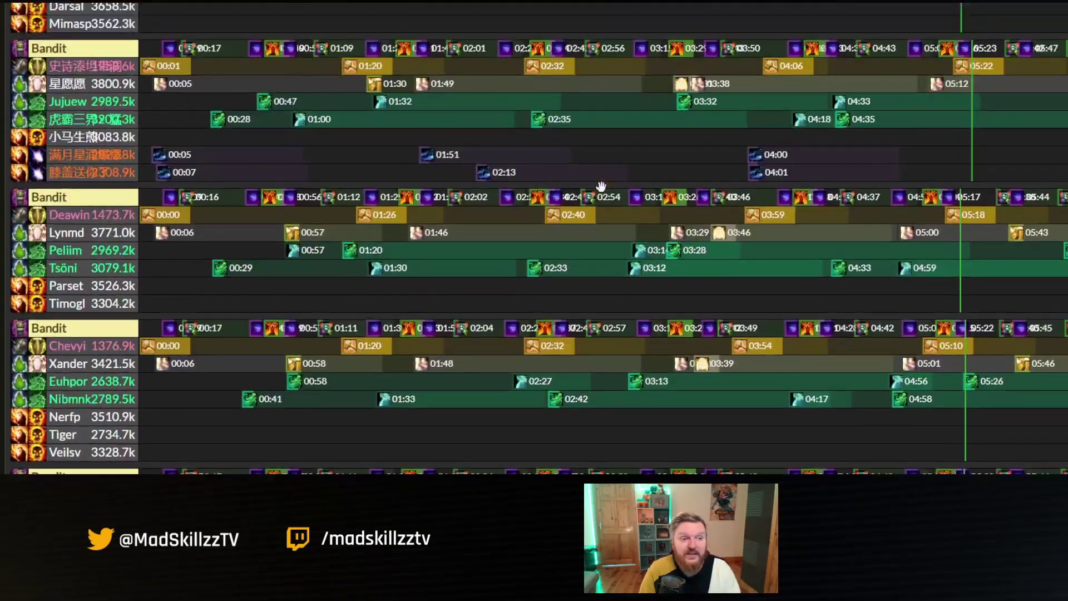